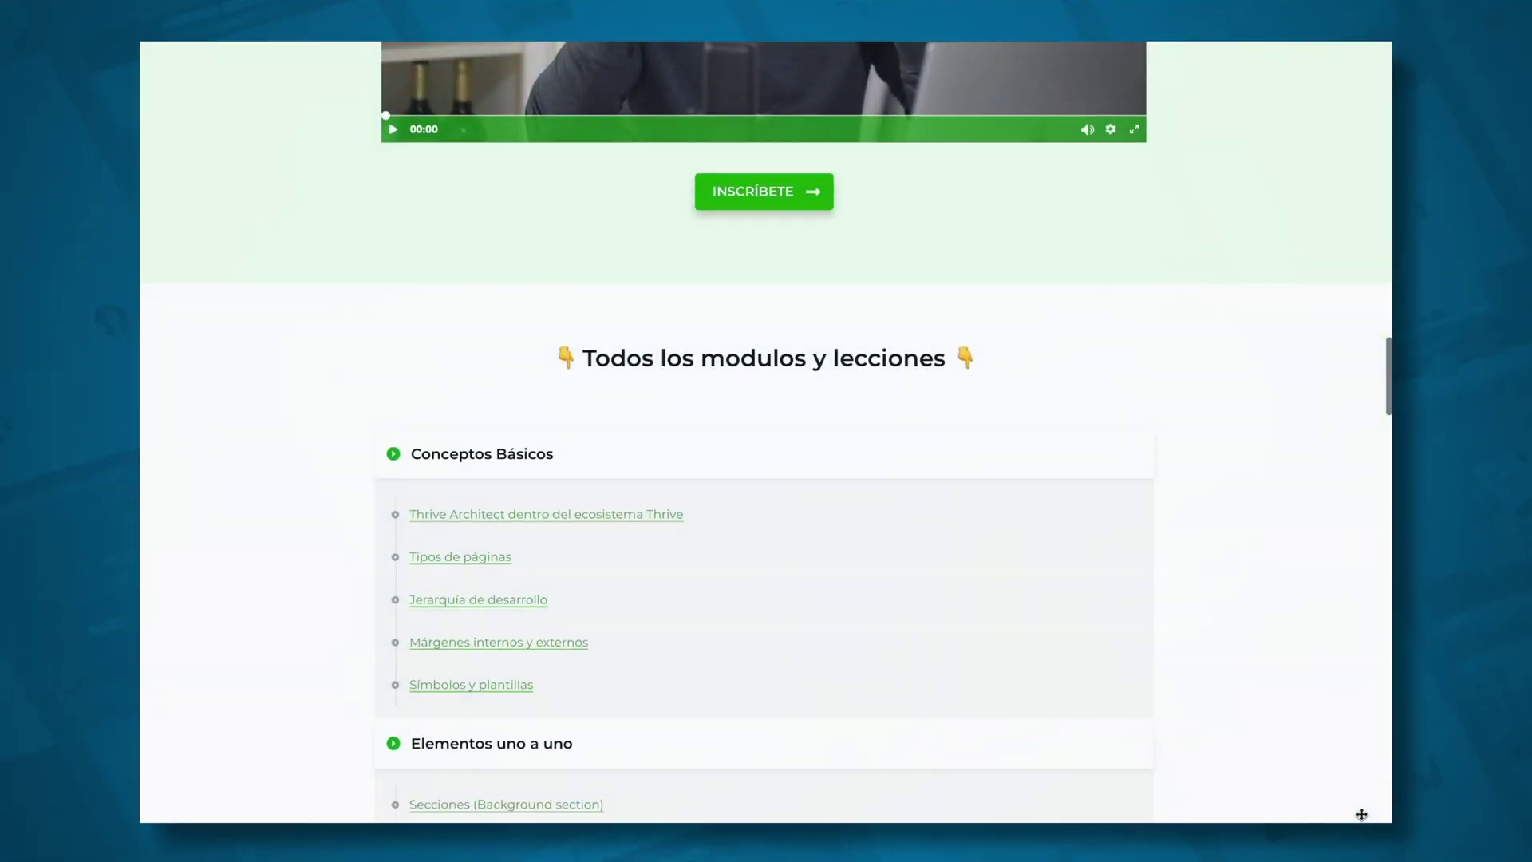
# Scroll down to the module list and open the 'Márgenes internos y externos' lesson
pyautogui.scroll(-3, 1362, 812)
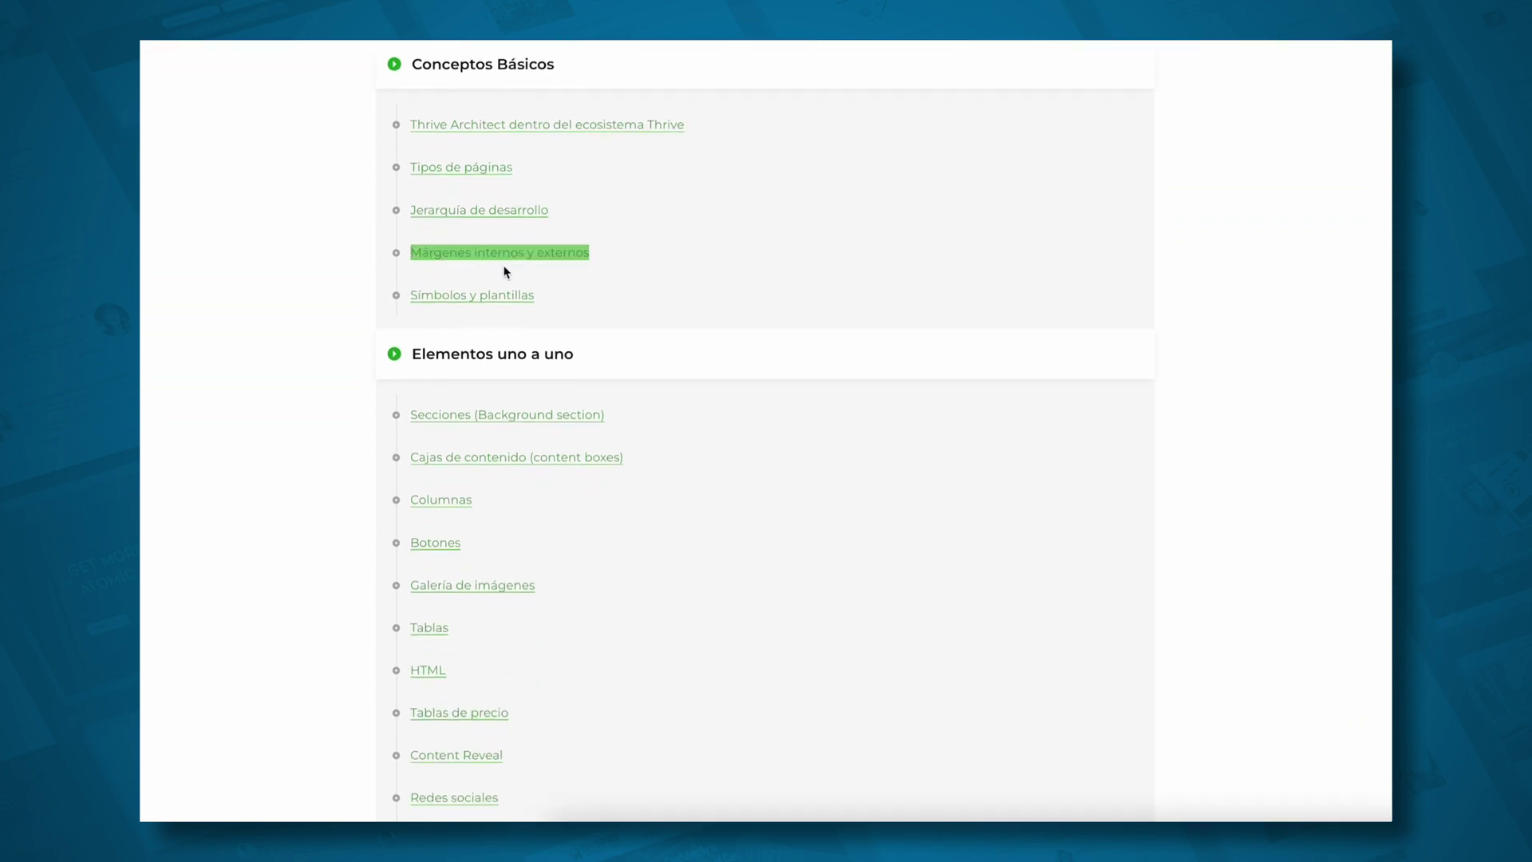
pyautogui.click(508, 257)
pyautogui.scroll(-2, 253, 389)
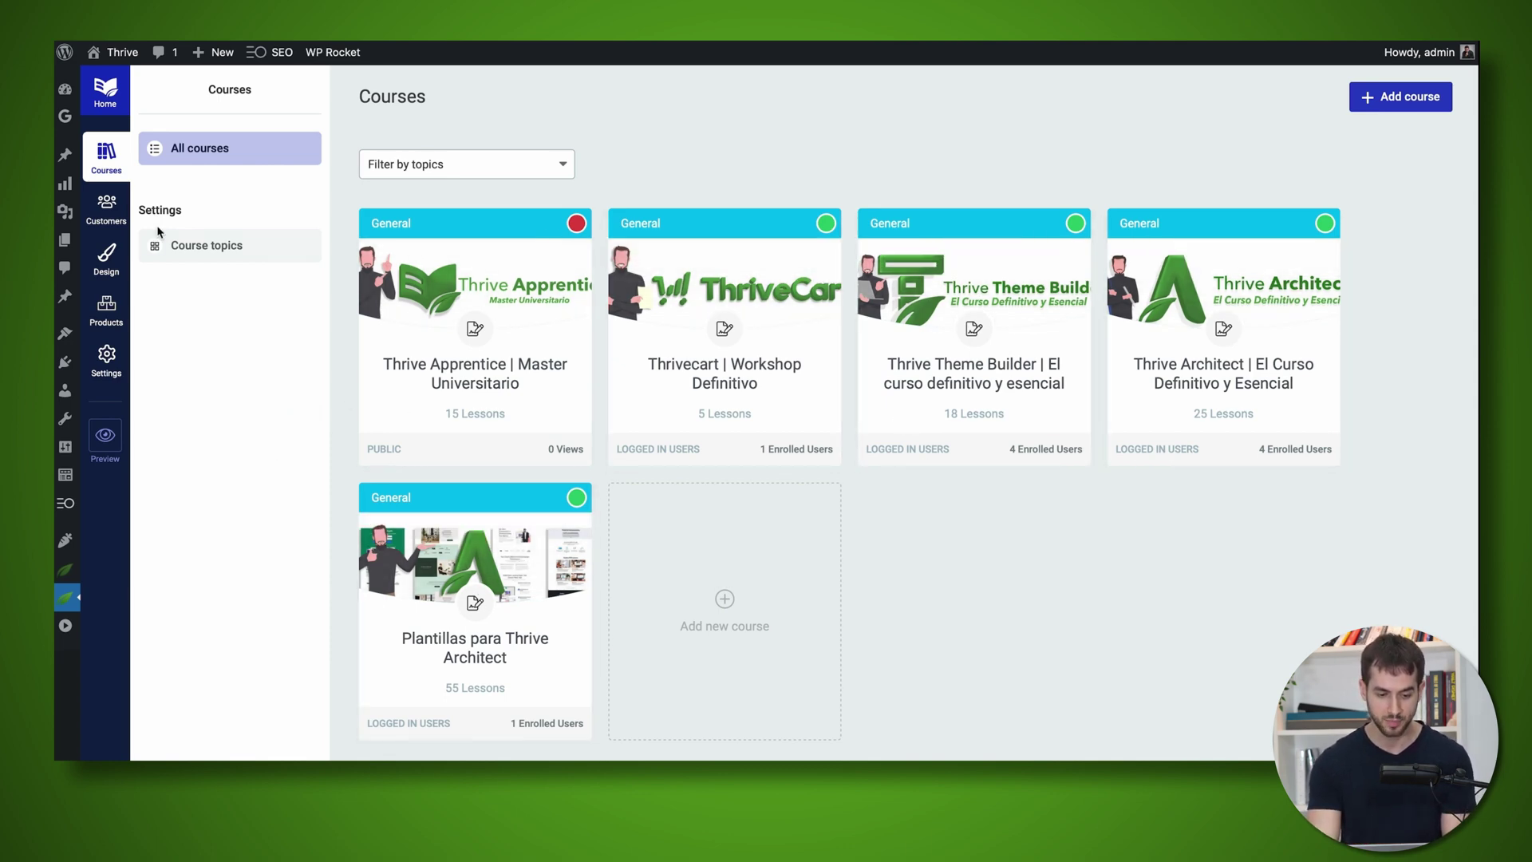
# Go to the Products & Membership list in Thrive Apprentice
pyautogui.click(109, 312)
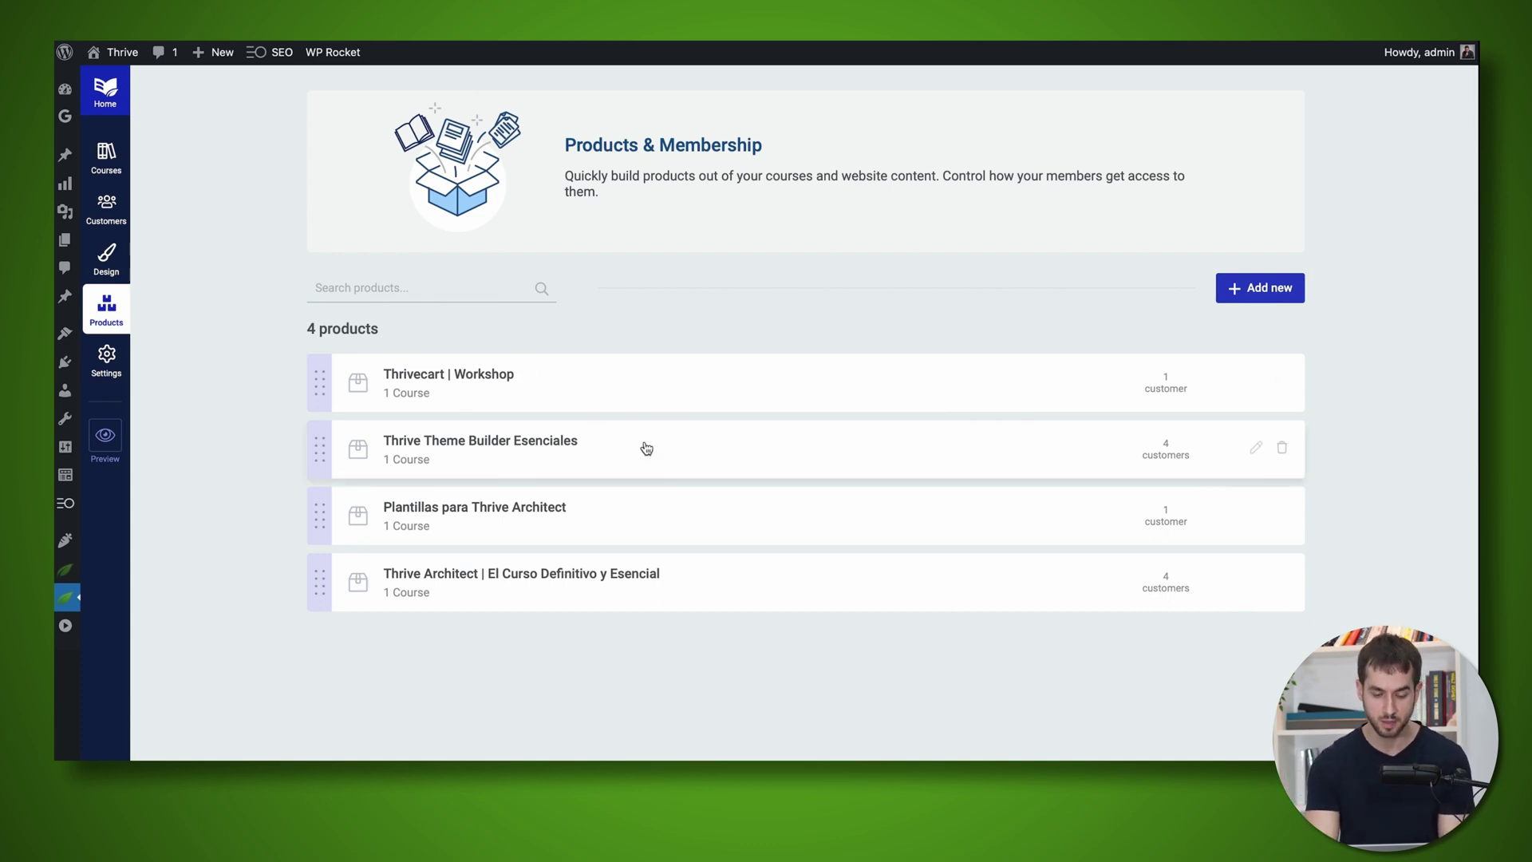
# Edit the 'Thrive Architect | El Curso Definitivo y Esencial' product and view its access restriction rules
pyautogui.click(759, 590)
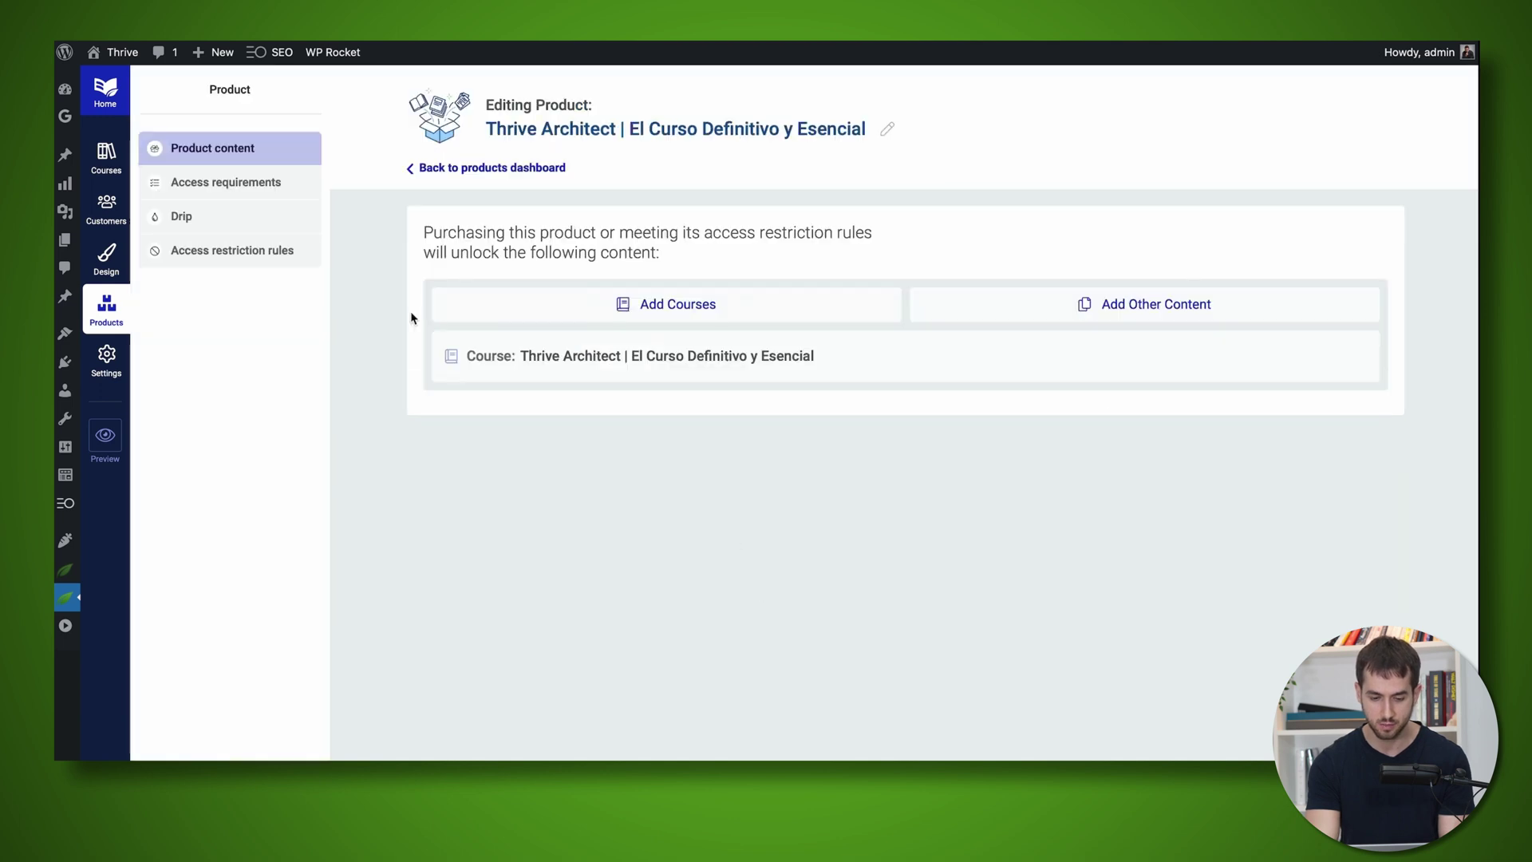
pyautogui.click(231, 264)
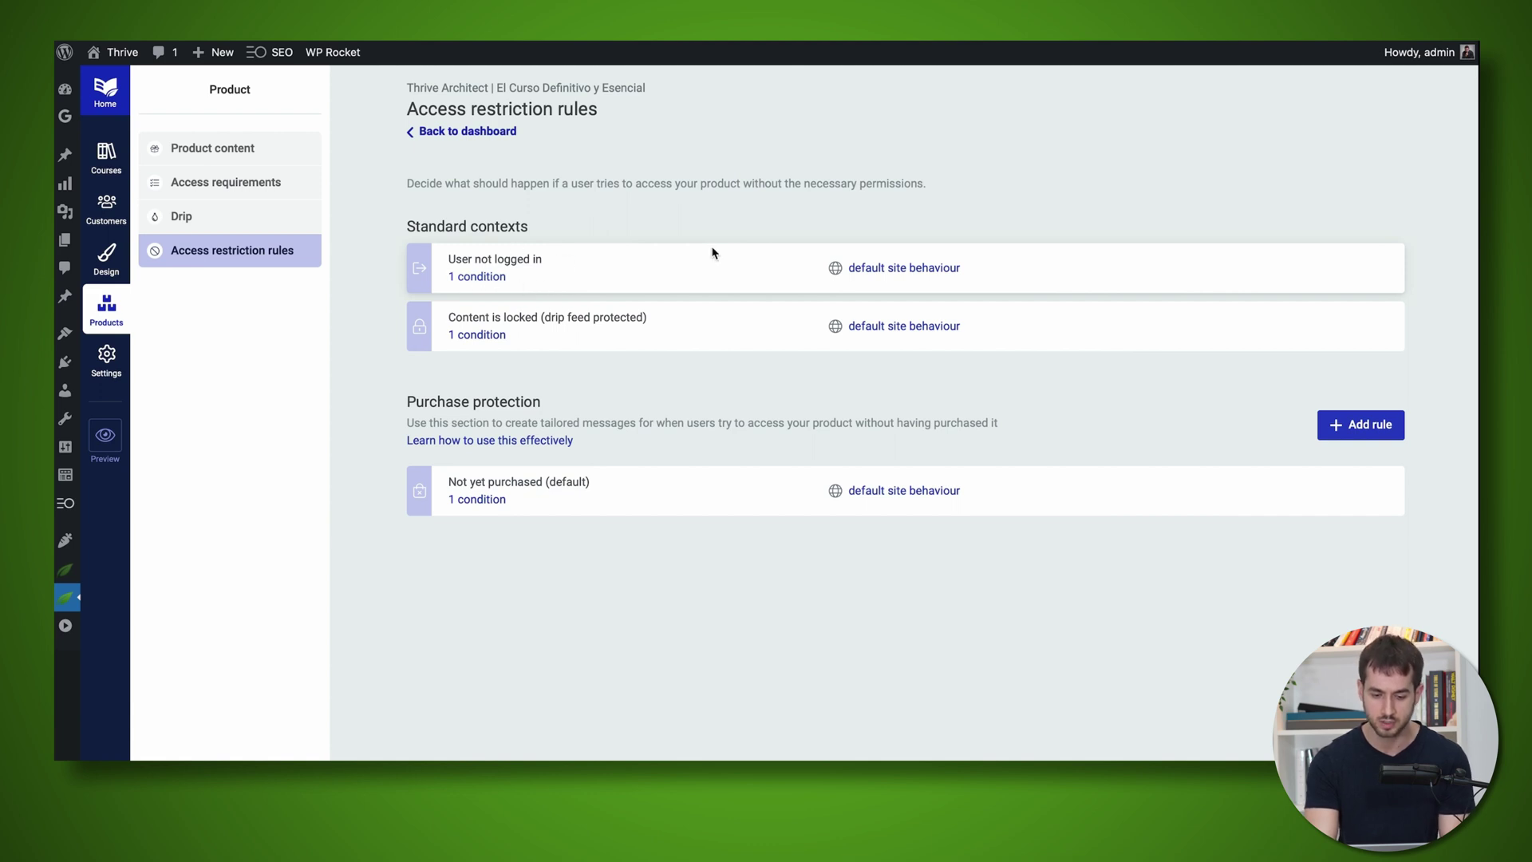
# Set the 'User not logged in' rule behaviour to 'Redirect to custom page'
pyautogui.click(879, 269)
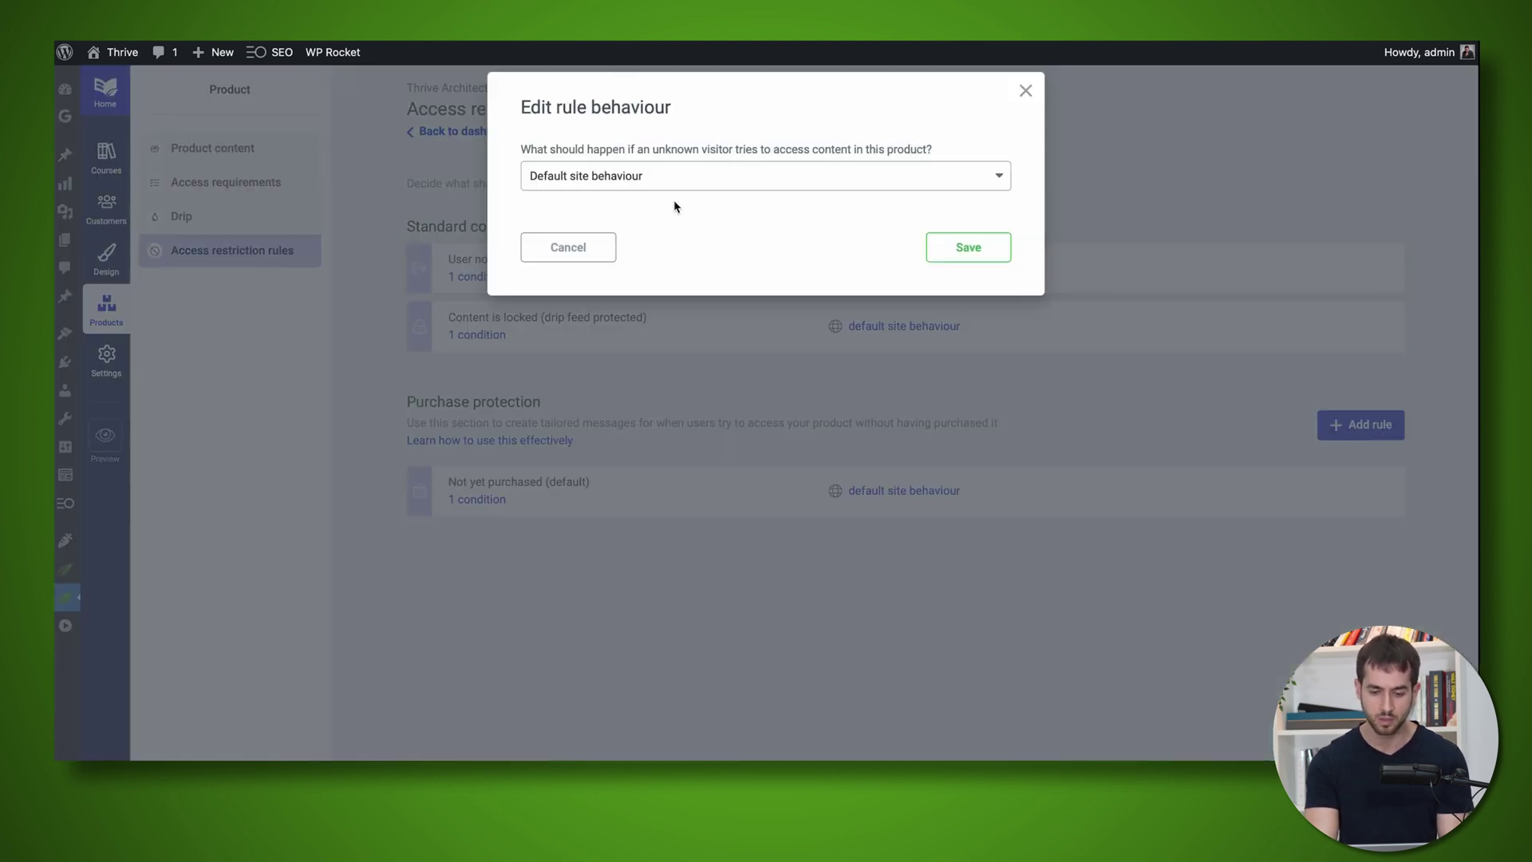
pyautogui.click(662, 176)
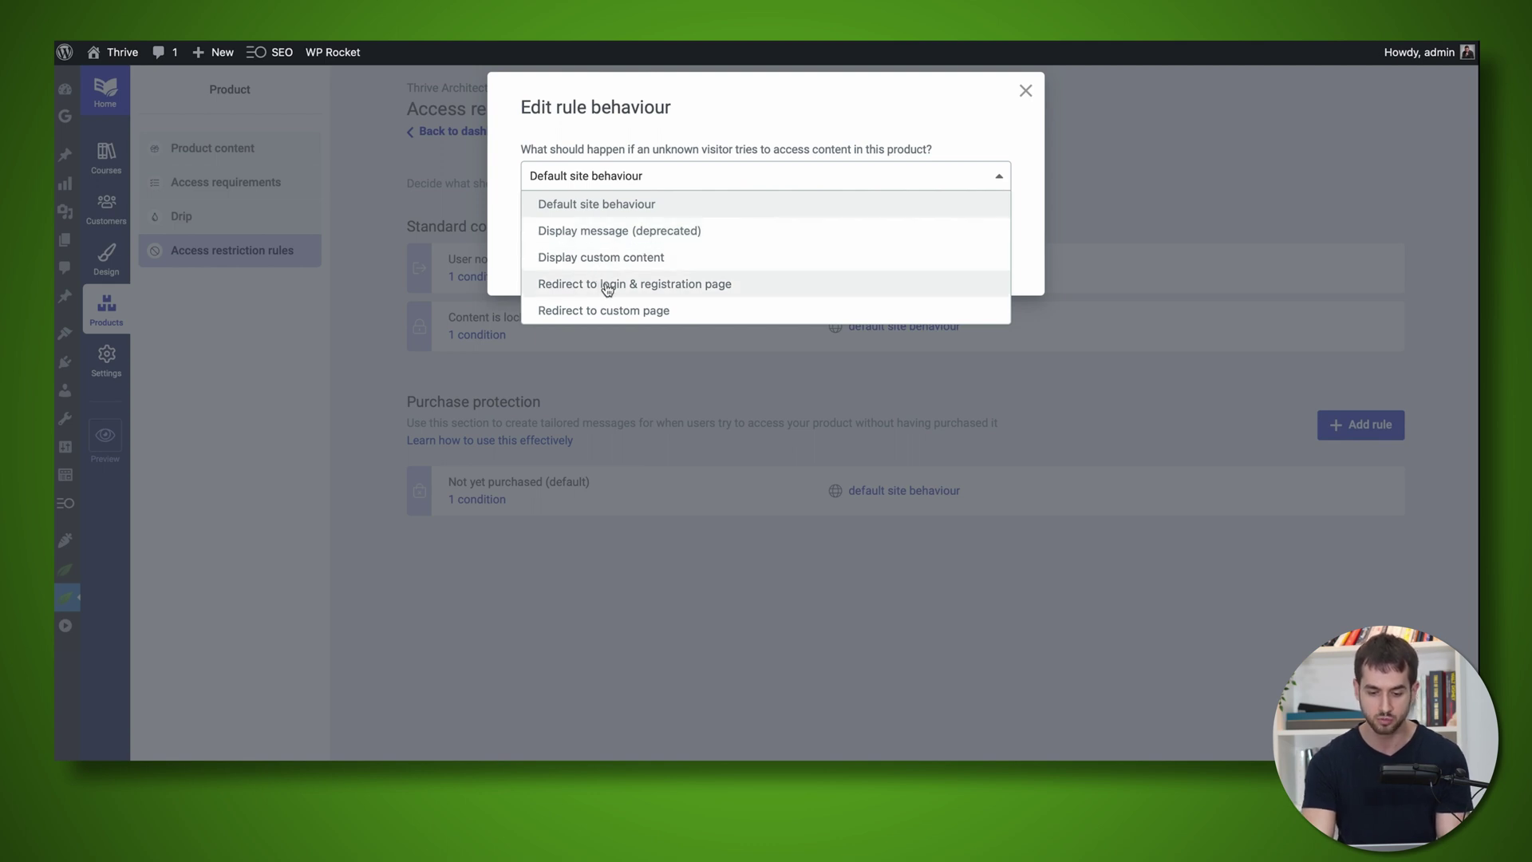
pyautogui.click(611, 309)
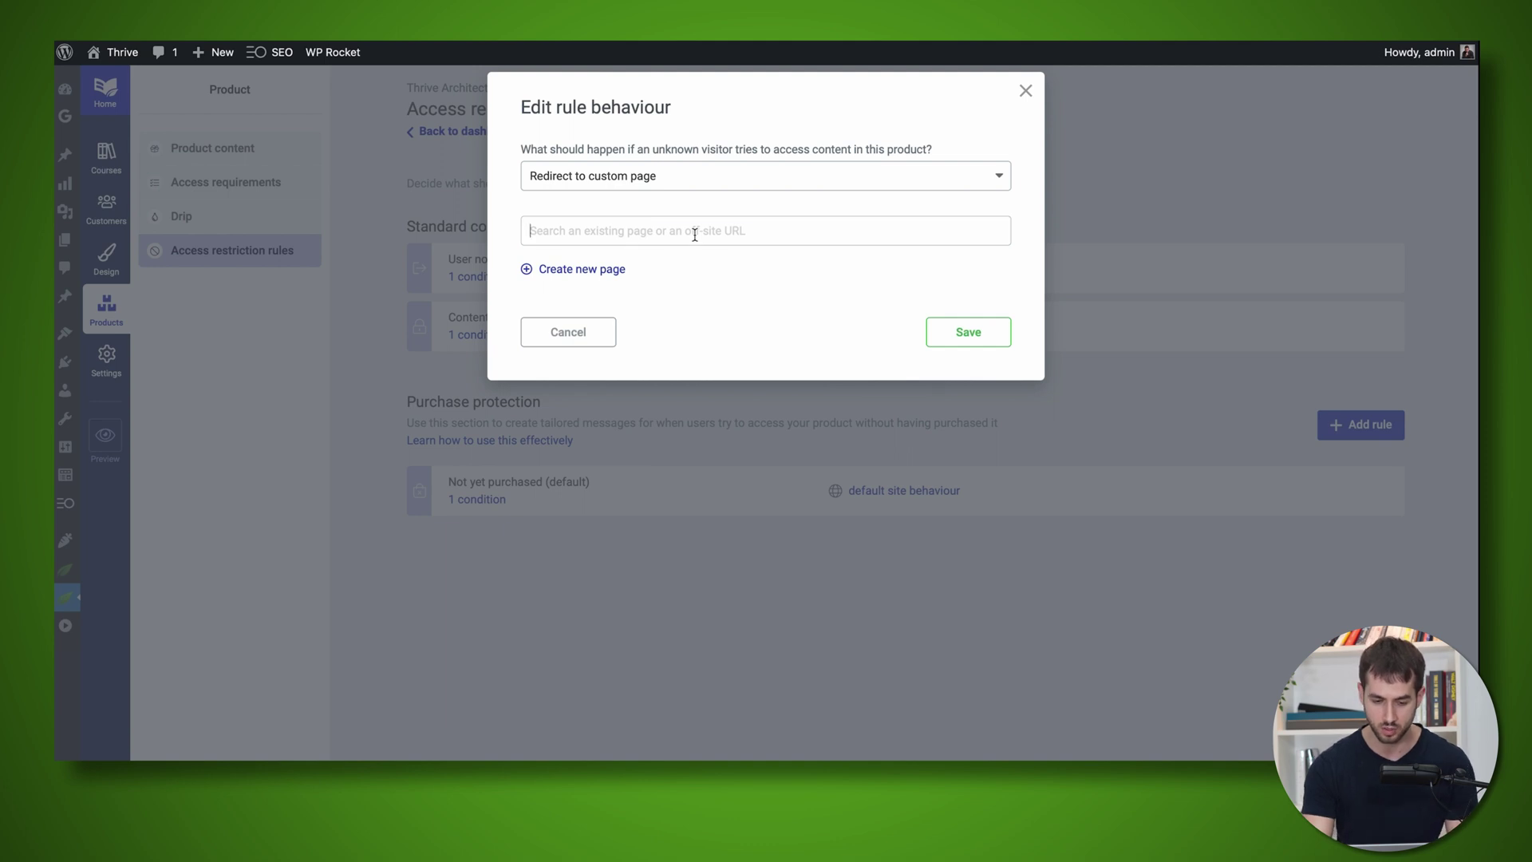
# Add a new page titled 'Course protection page' as the redirect destination
pyautogui.click(571, 274)
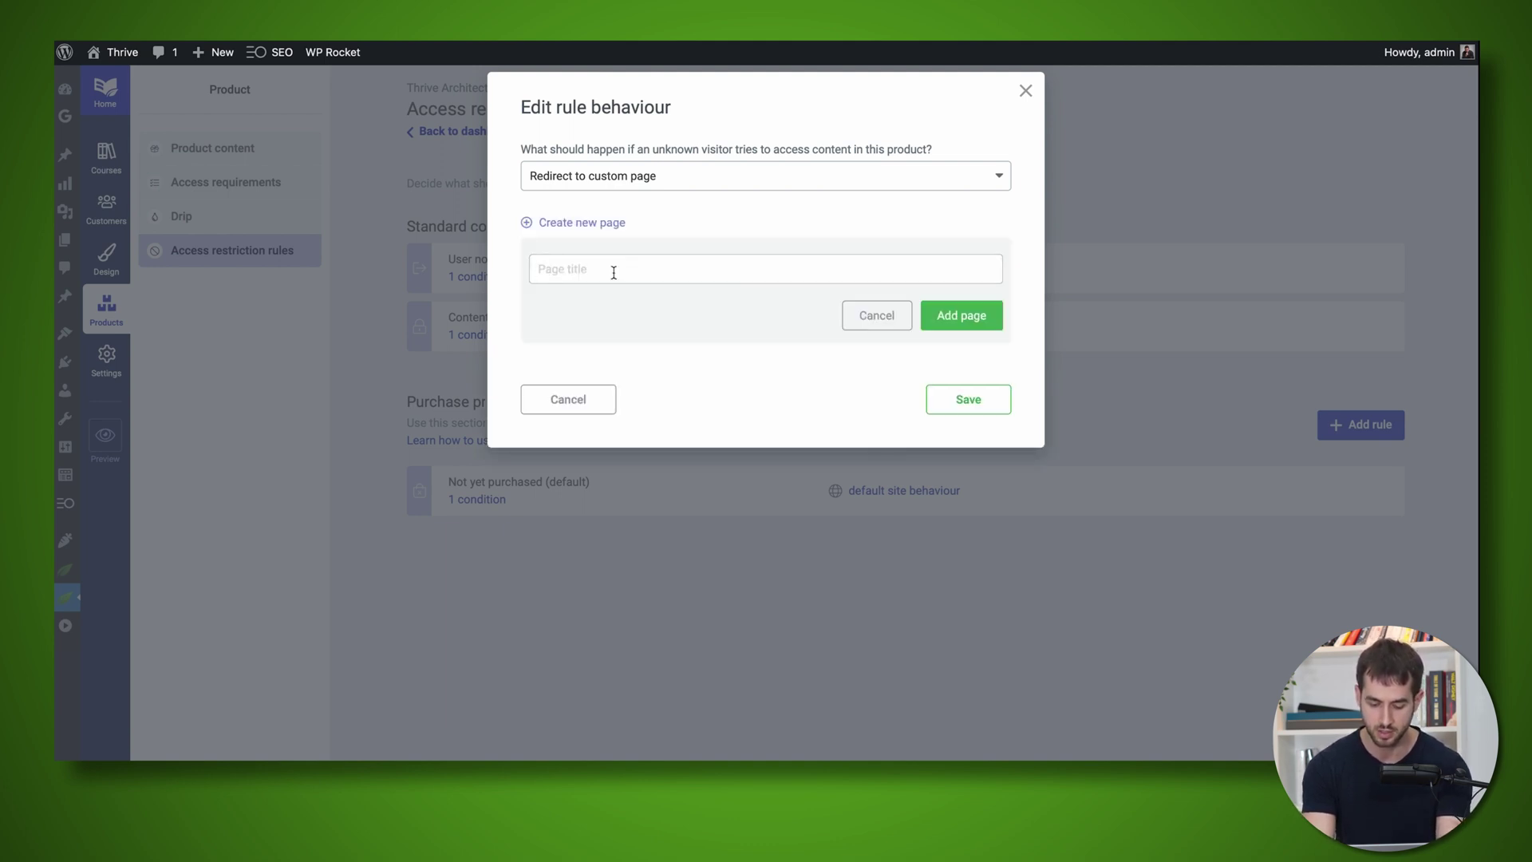
pyautogui.write('Cours')
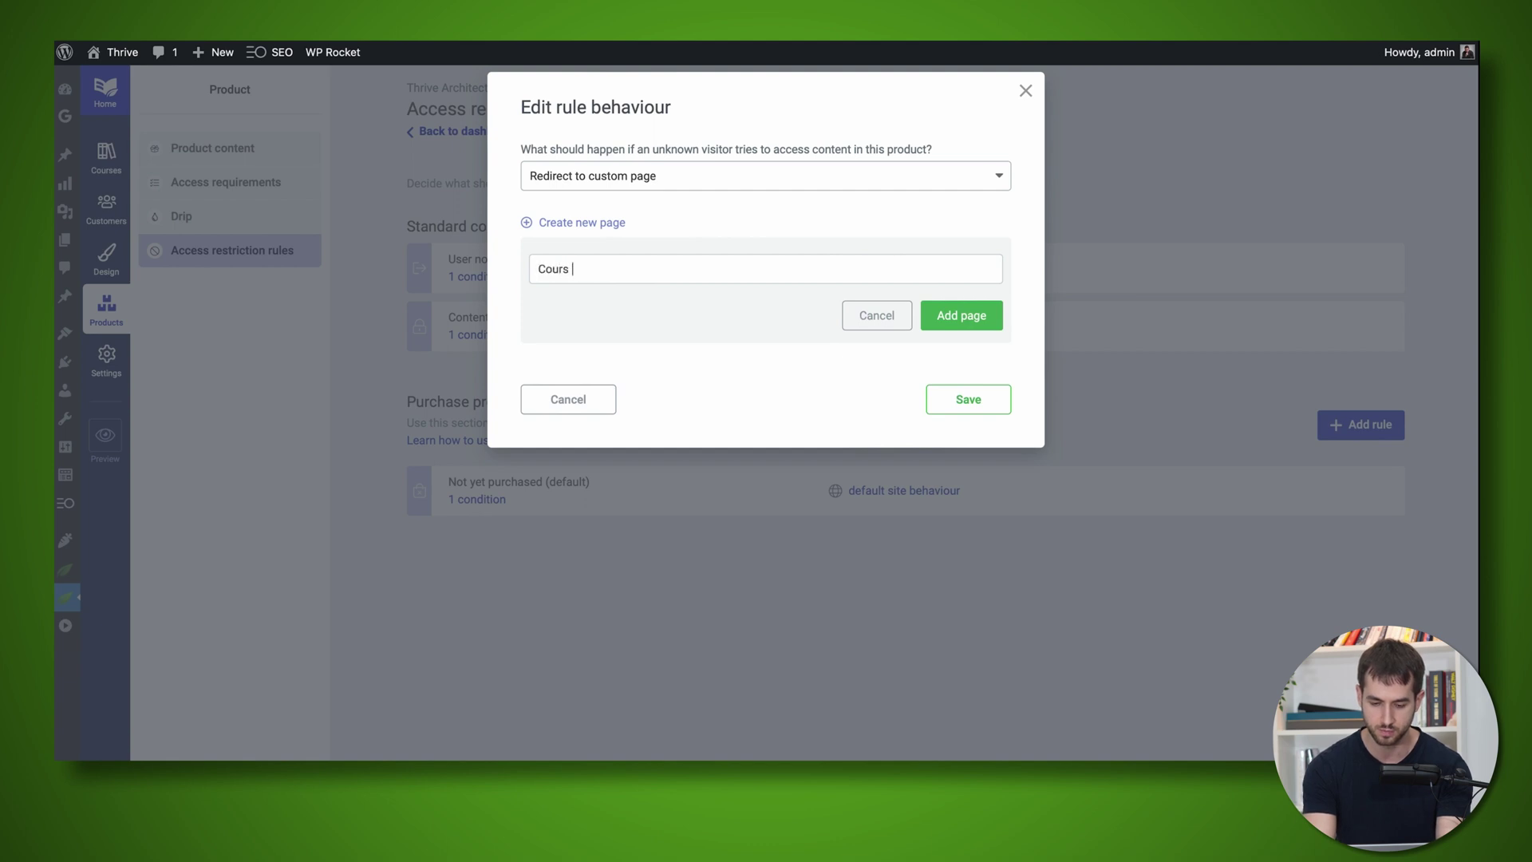
pyautogui.write('e protection page')
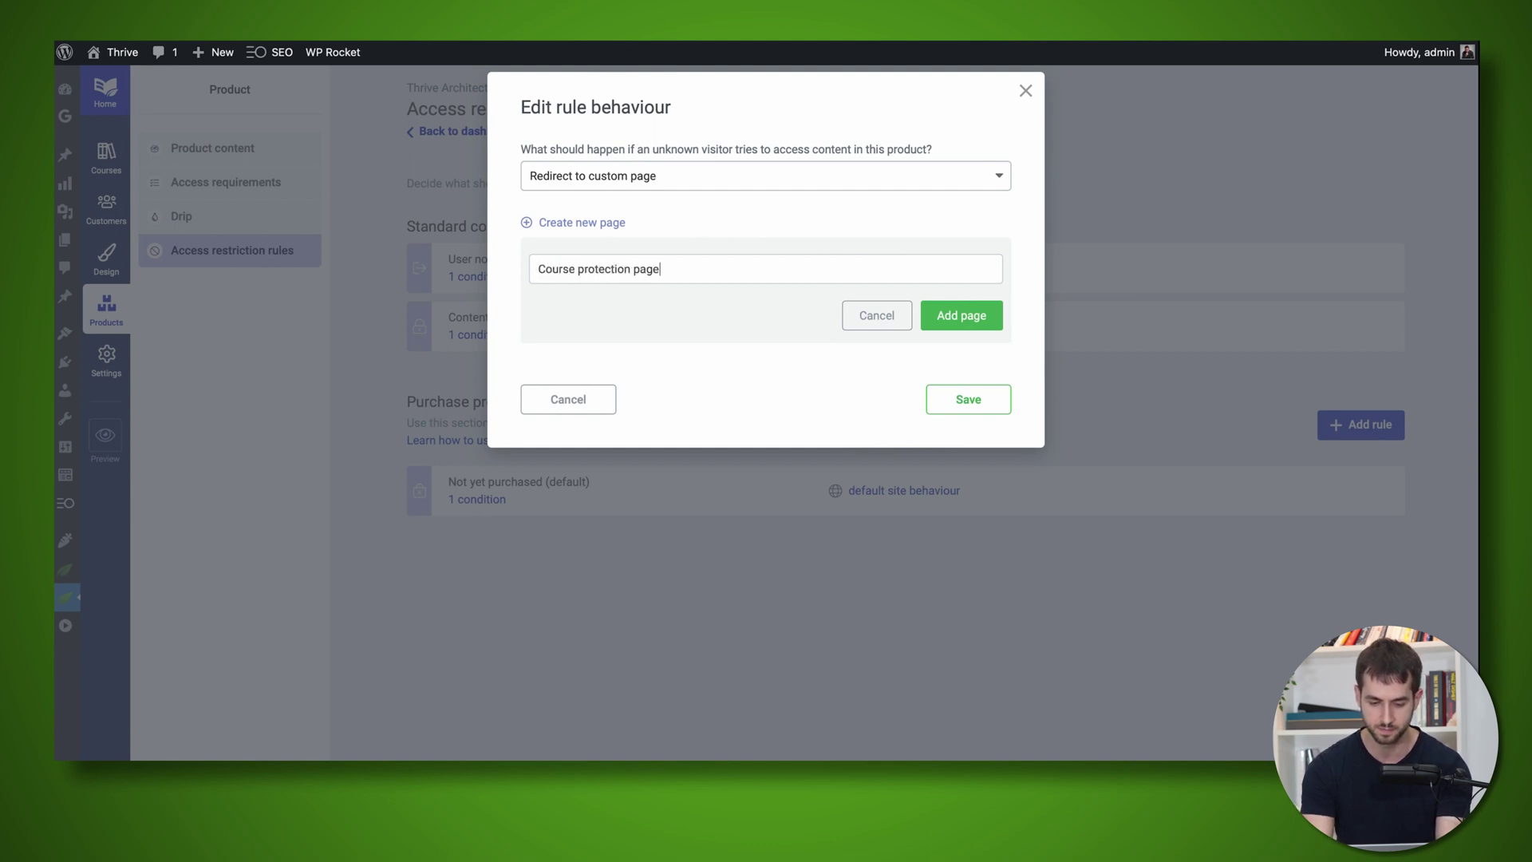
pyautogui.click(954, 319)
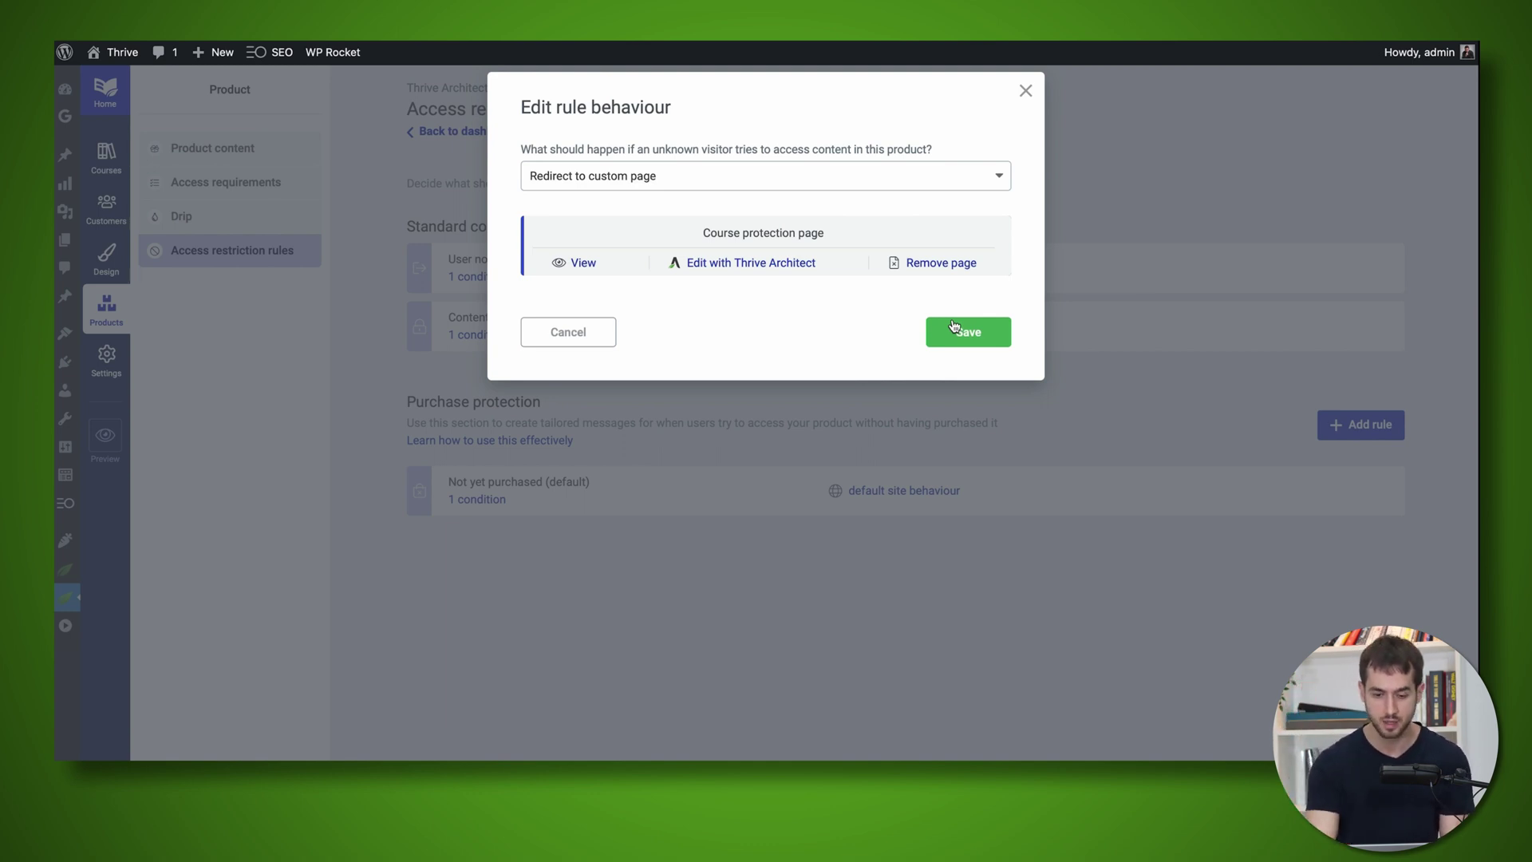
# Edit the Course protection page in Thrive Architect using the 'Blank Page with Header and Footer' template
pyautogui.click(728, 270)
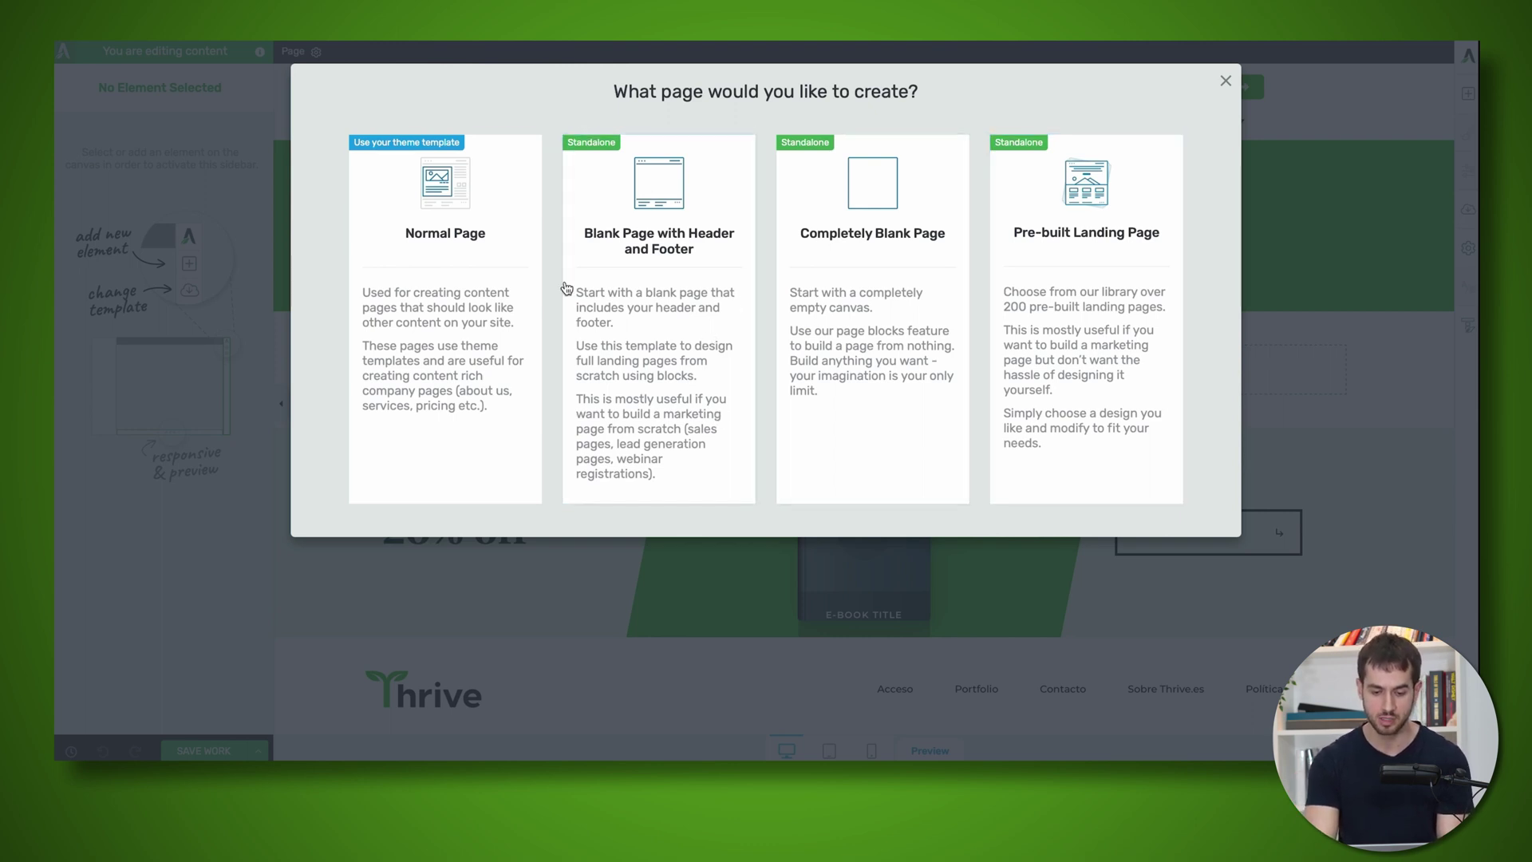
pyautogui.click(700, 280)
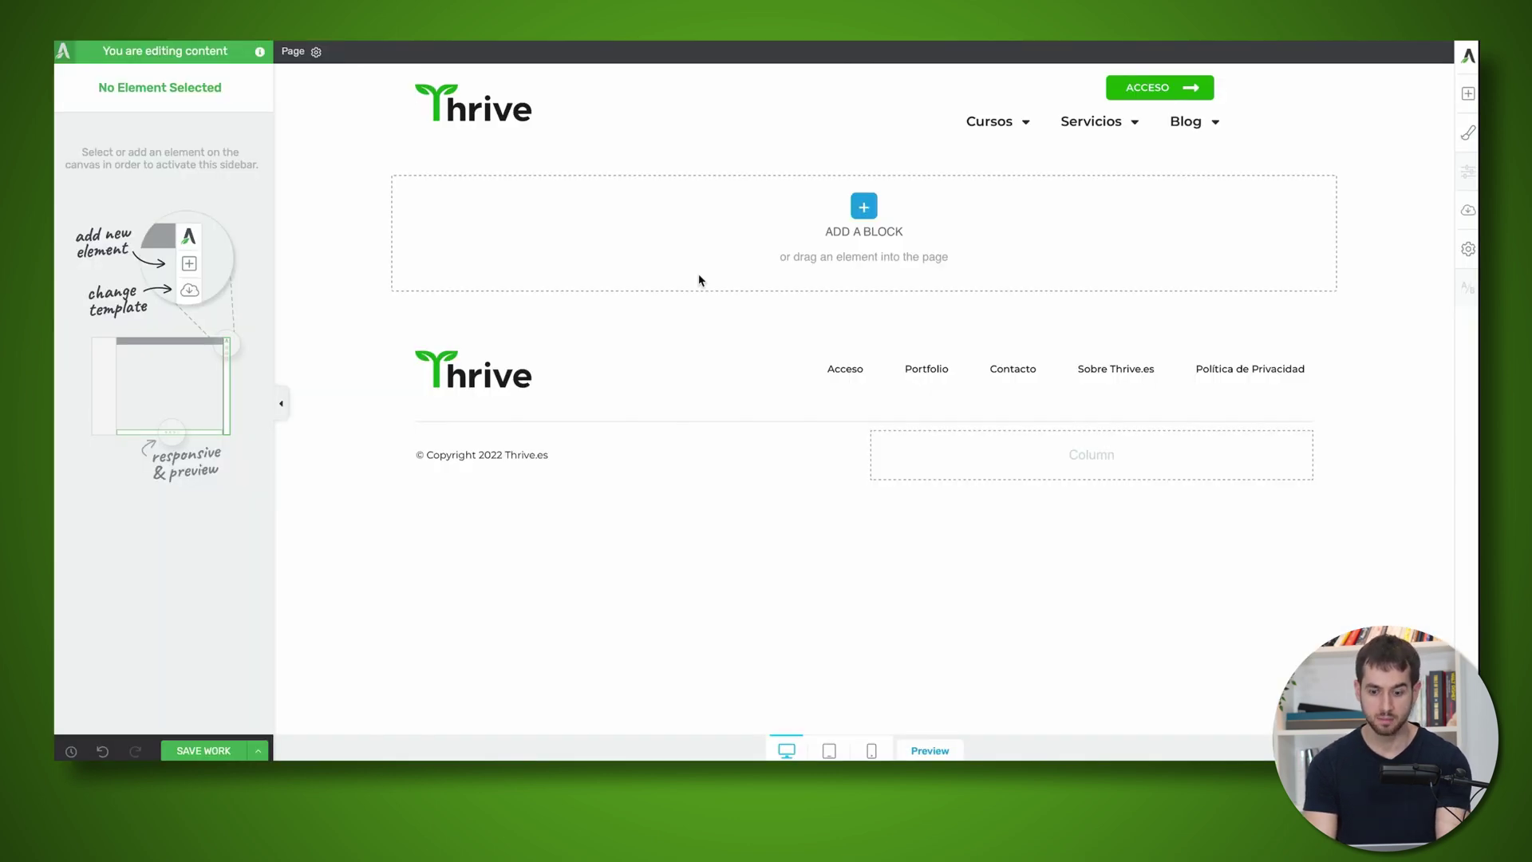
# Add a vertically centred background section below the header with 40 px top and bottom padding
pyautogui.click(1468, 94)
pyautogui.moveTo(1321, 339); pyautogui.dragTo(652, 194)
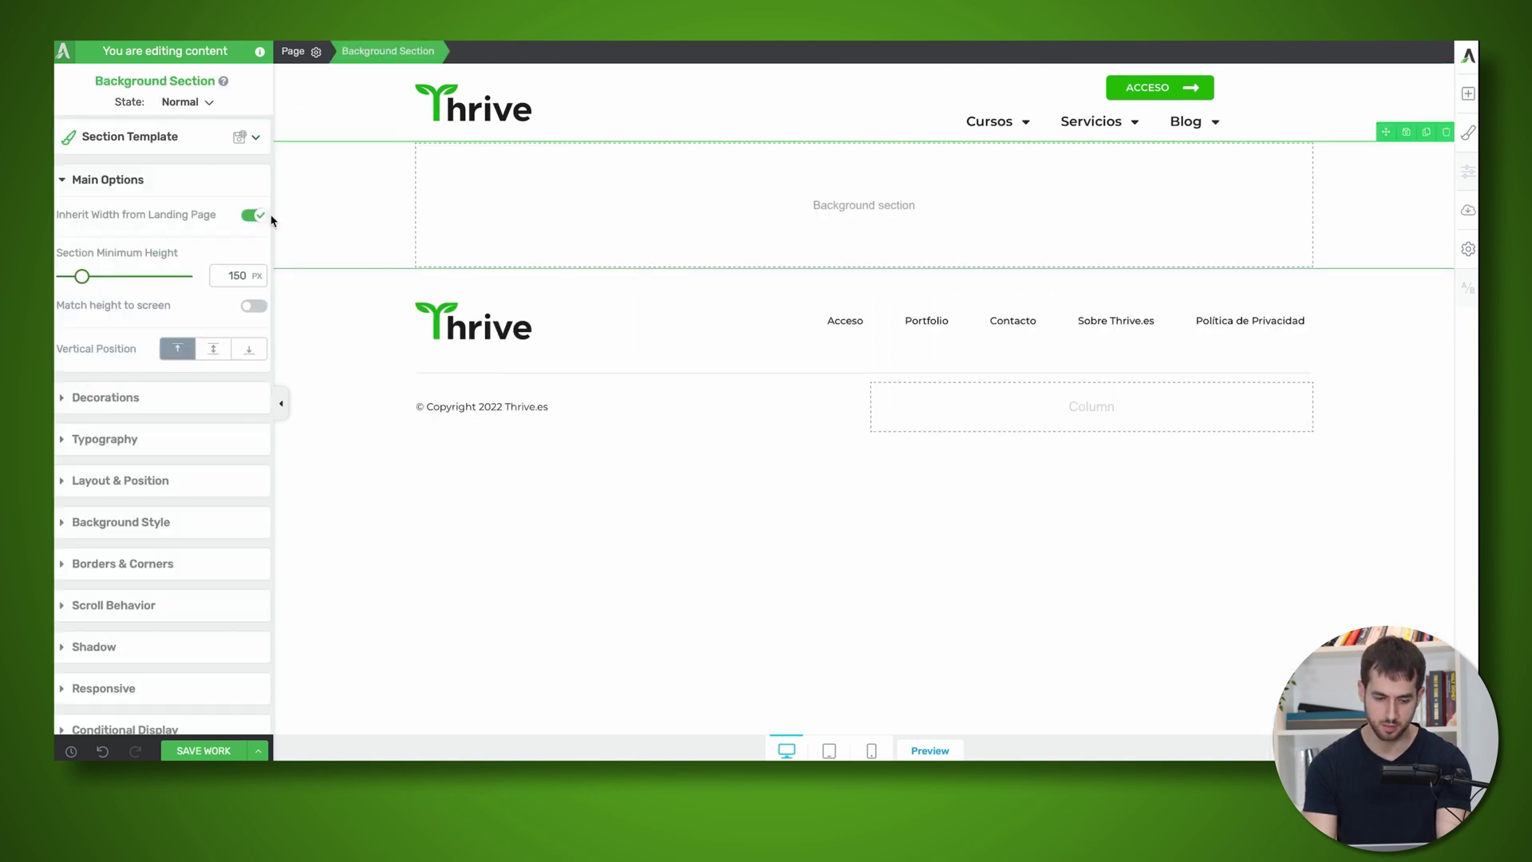
pyautogui.click(213, 349)
pyautogui.click(148, 530)
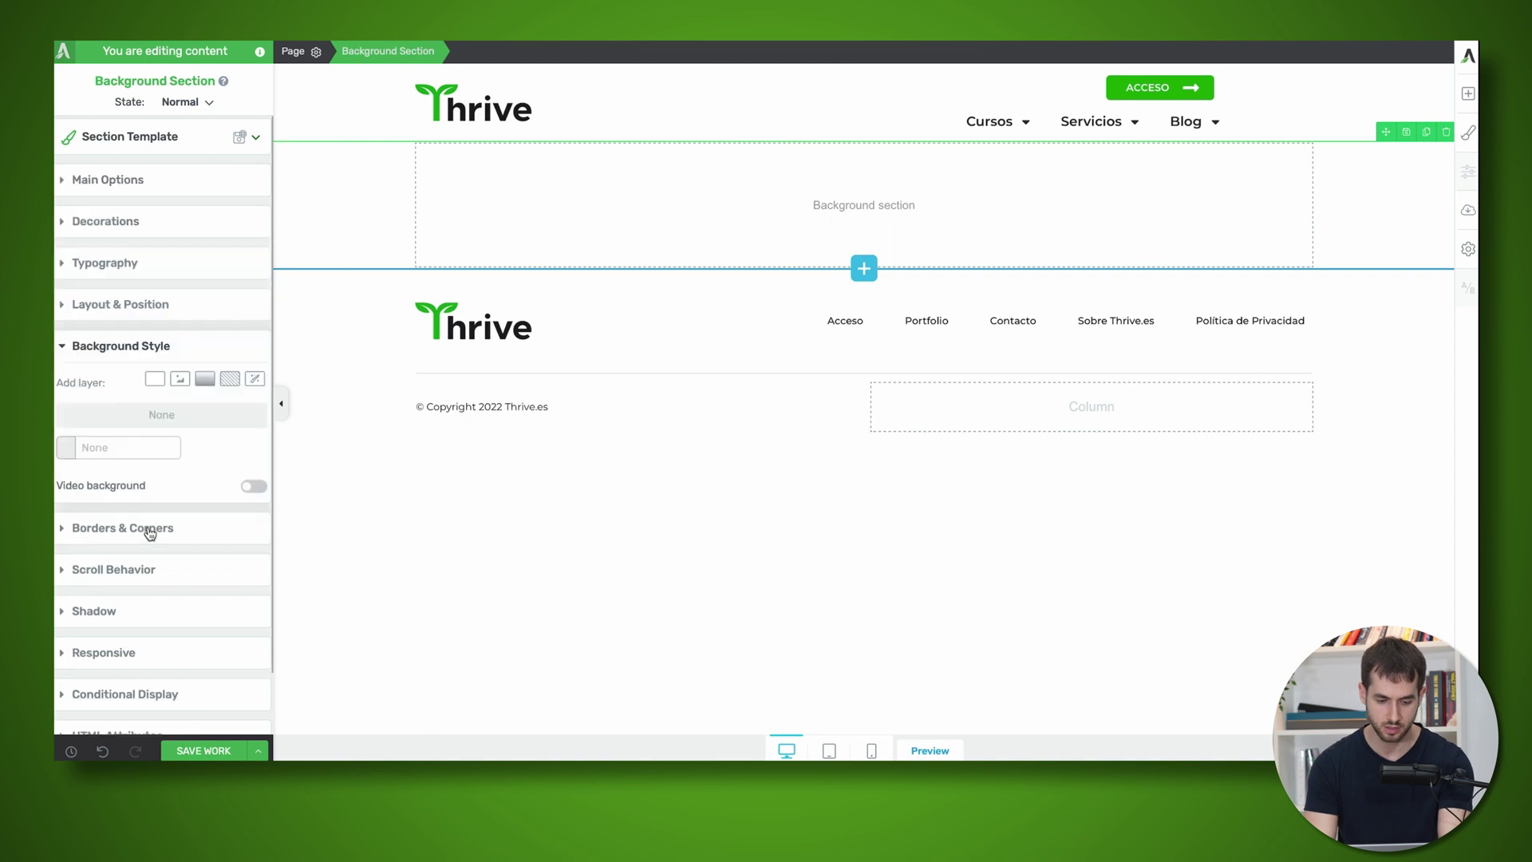
pyautogui.click(170, 309)
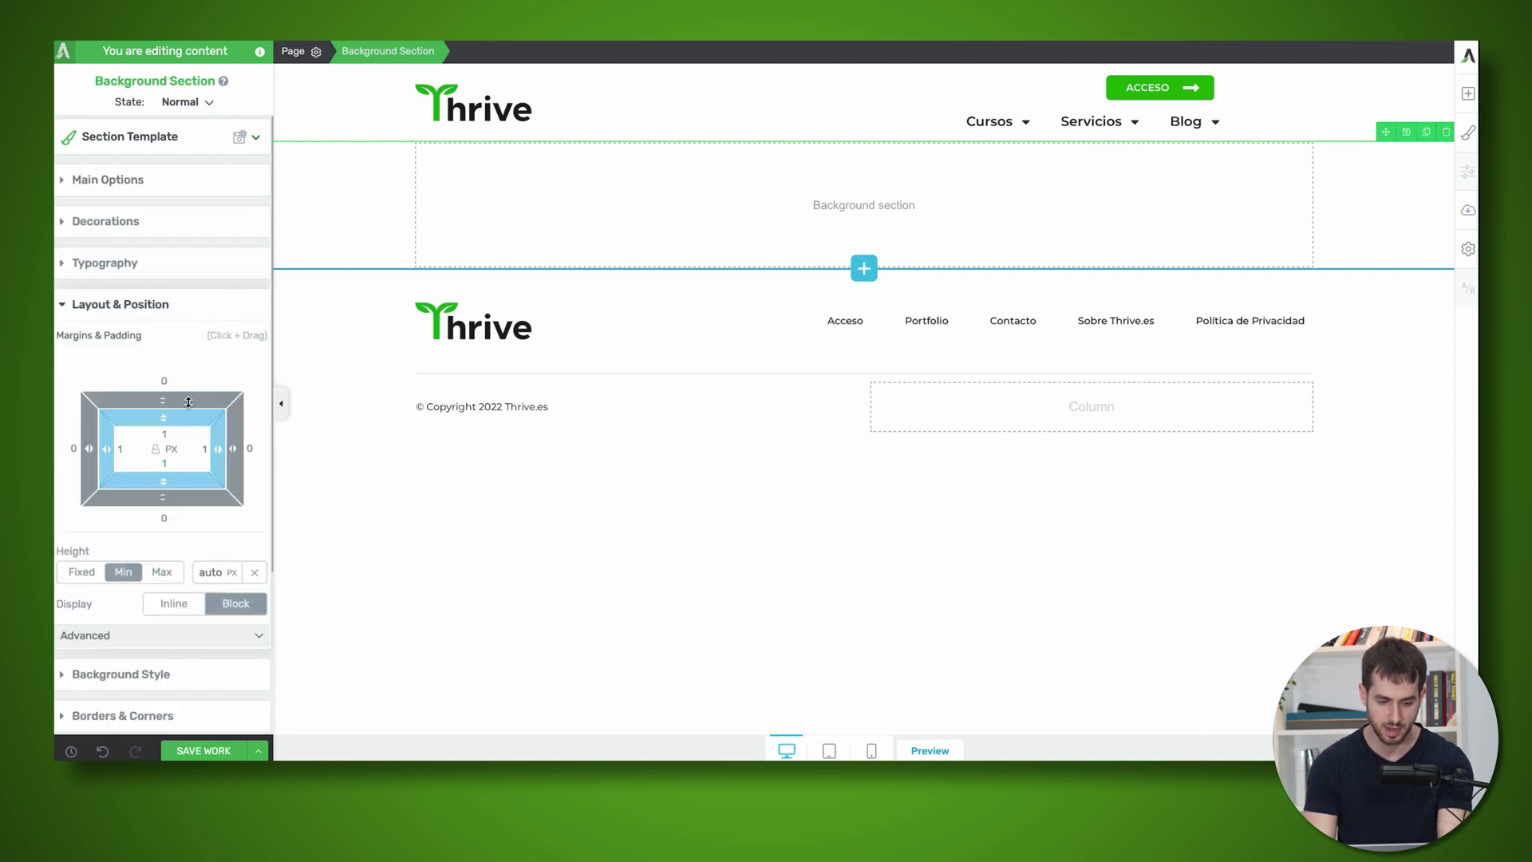
pyautogui.click(172, 431)
pyautogui.write('40')
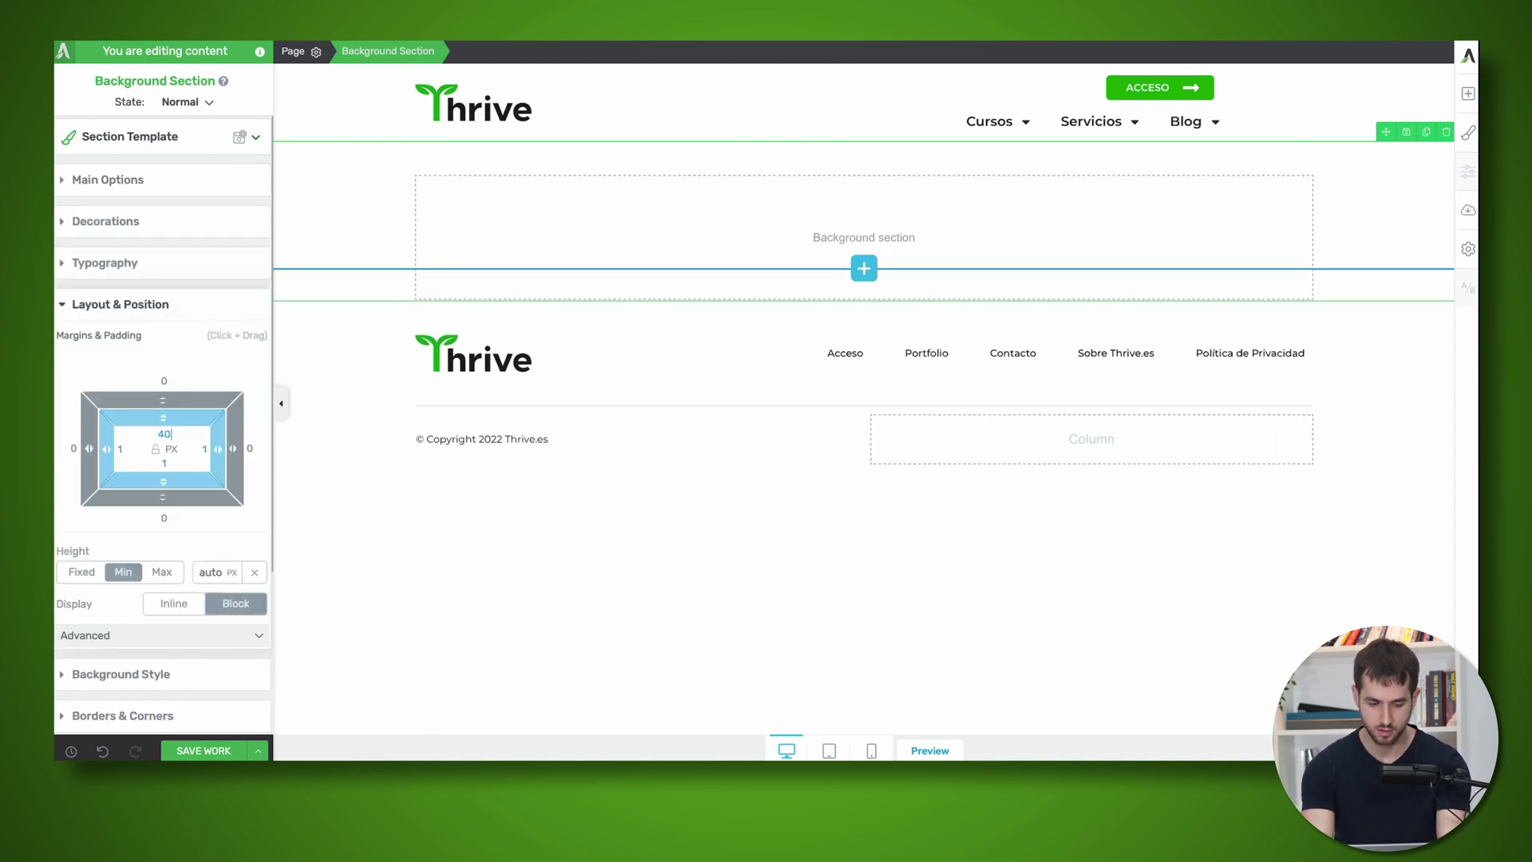
pyautogui.write('40')
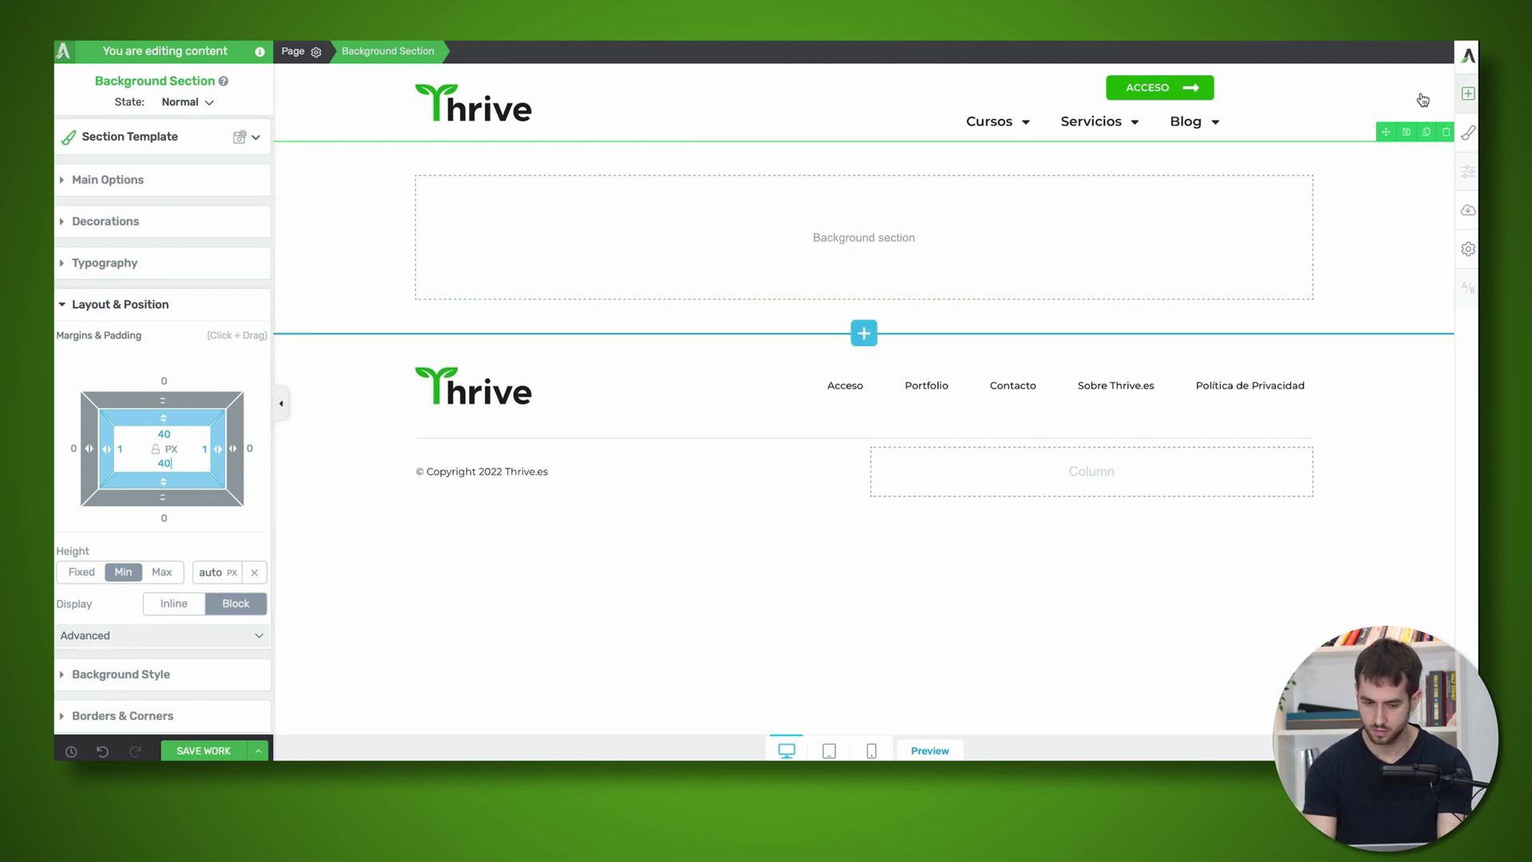
# Place a content box inside the background section
pyautogui.click(148, 194)
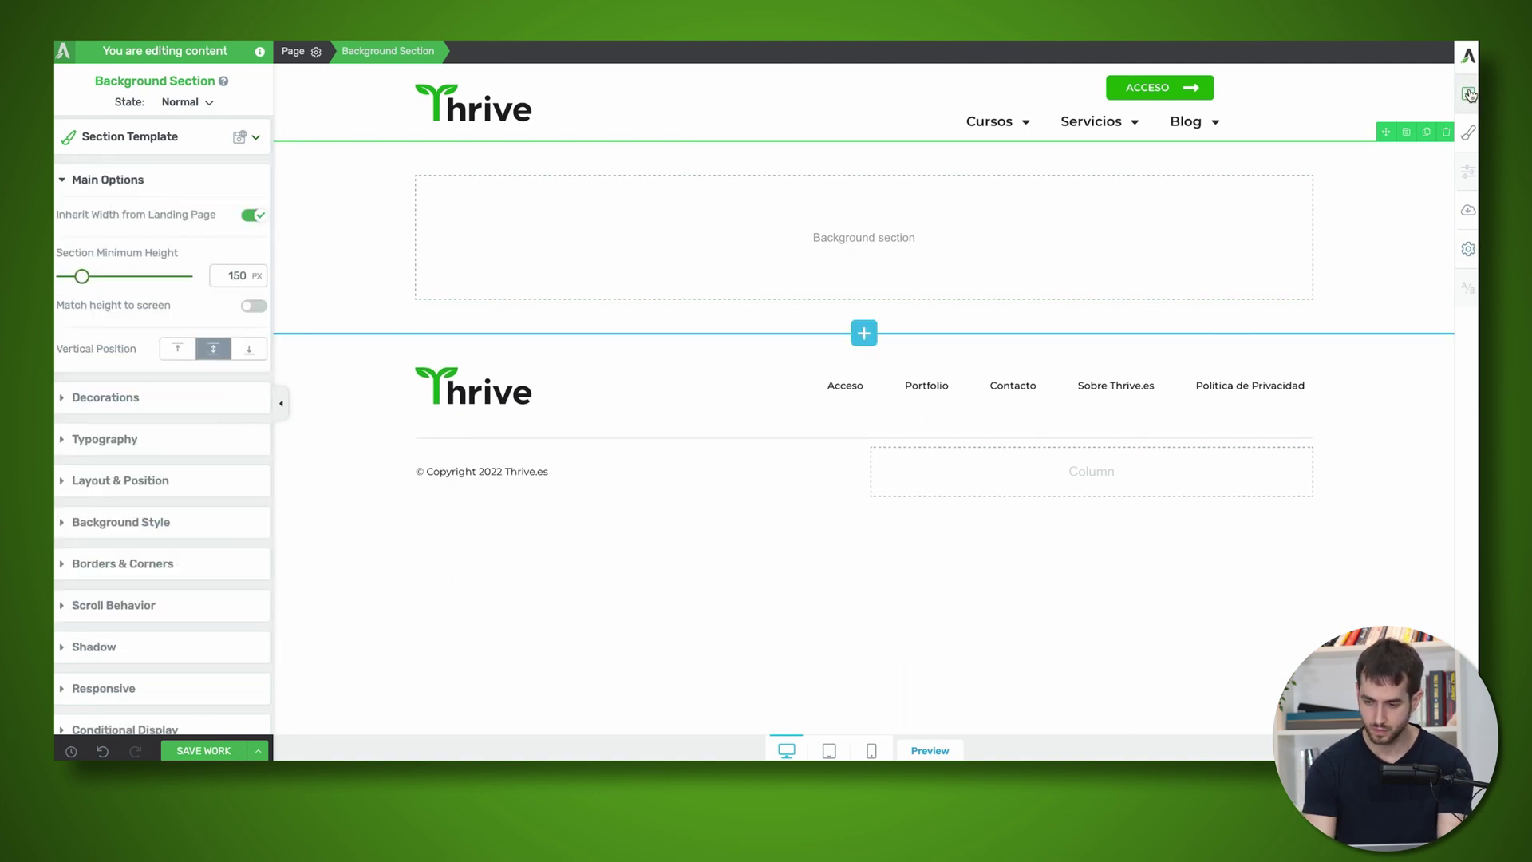
pyautogui.click(1468, 93)
pyautogui.moveTo(1393, 346); pyautogui.dragTo(998, 329)
# Add a centred Heading 2 reading 'Hey yo! You gotta first purchase my course!' in the content box
pyautogui.click(213, 351)
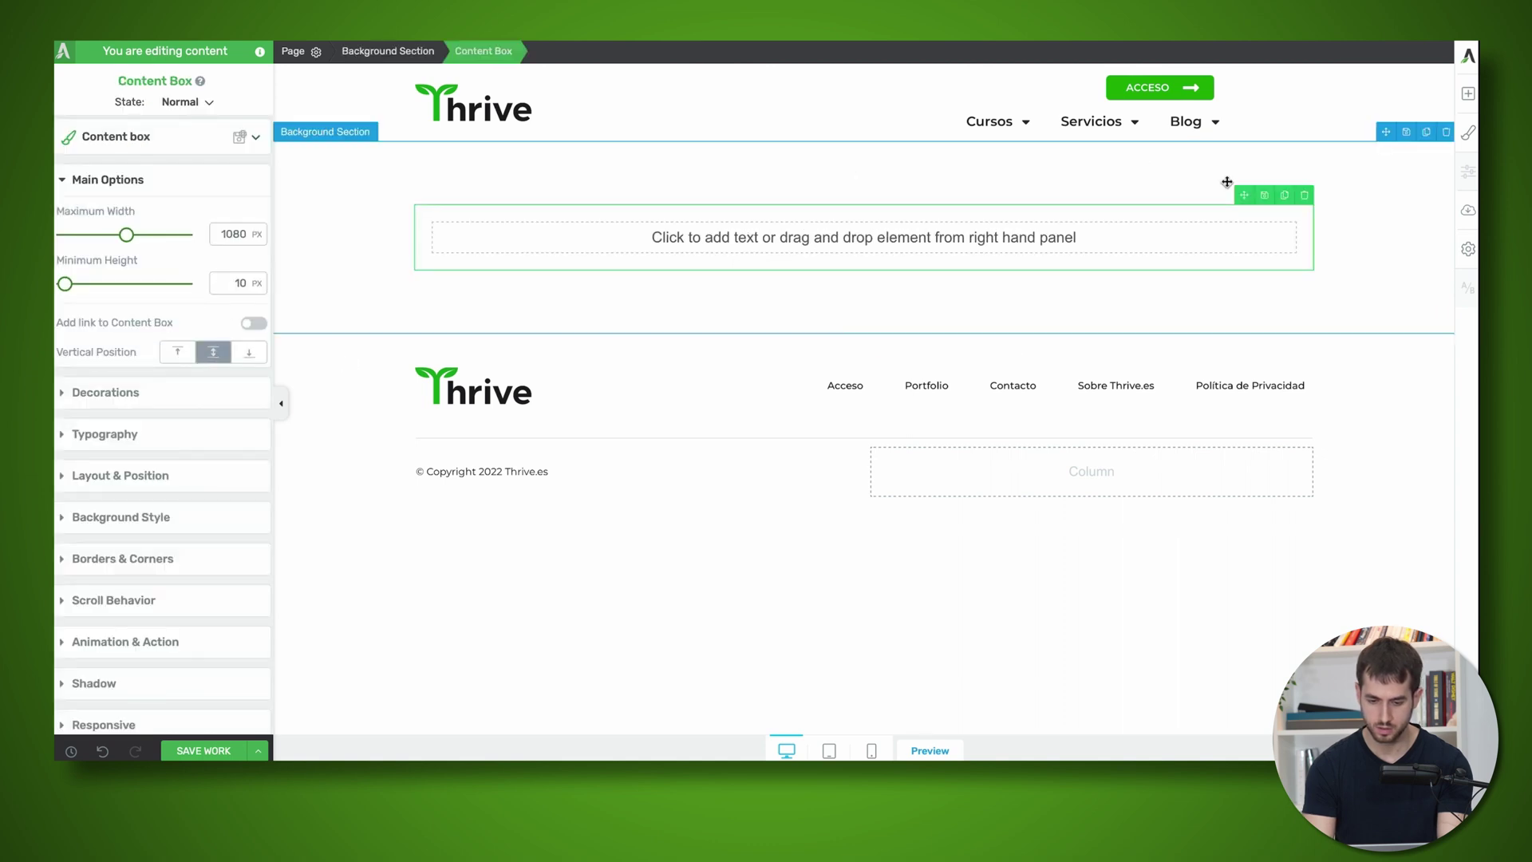
pyautogui.click(1468, 94)
pyautogui.moveTo(1318, 212); pyautogui.dragTo(920, 254)
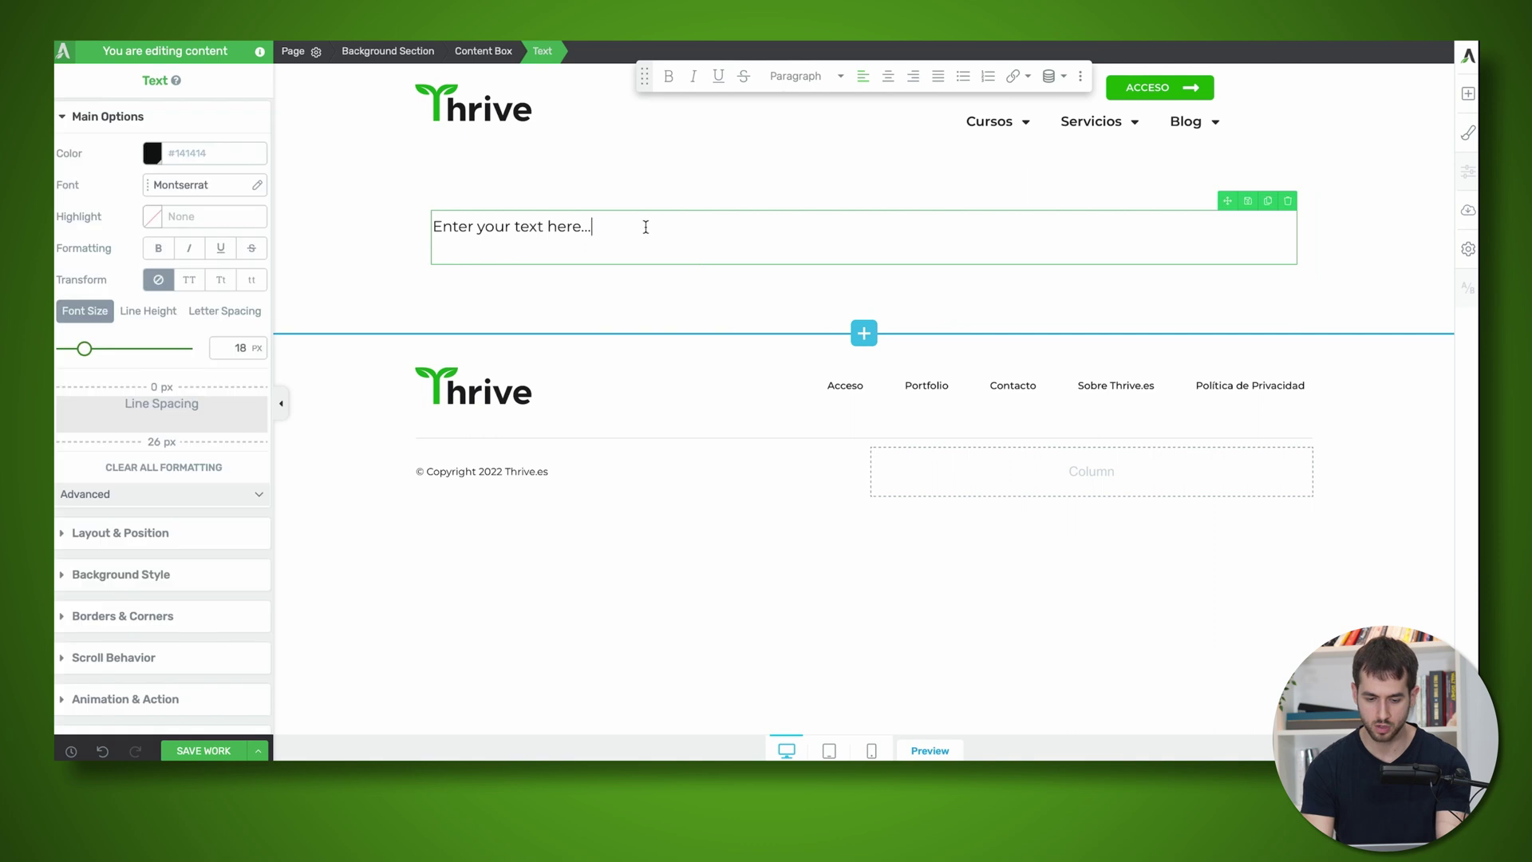
pyautogui.tripleClick(643, 226)
pyautogui.click(798, 76)
pyautogui.click(810, 227)
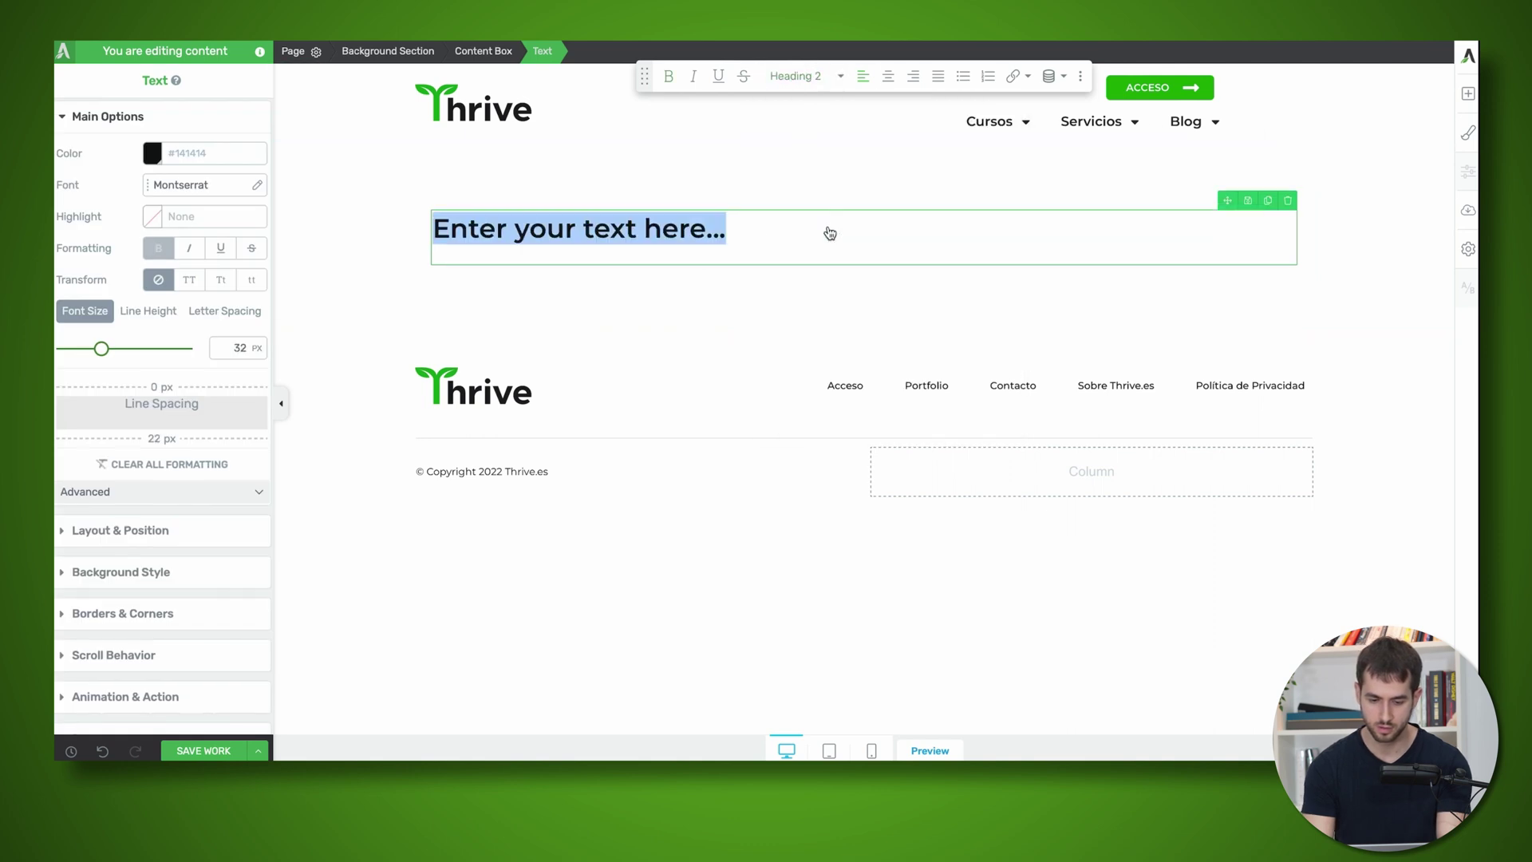
pyautogui.write('He')
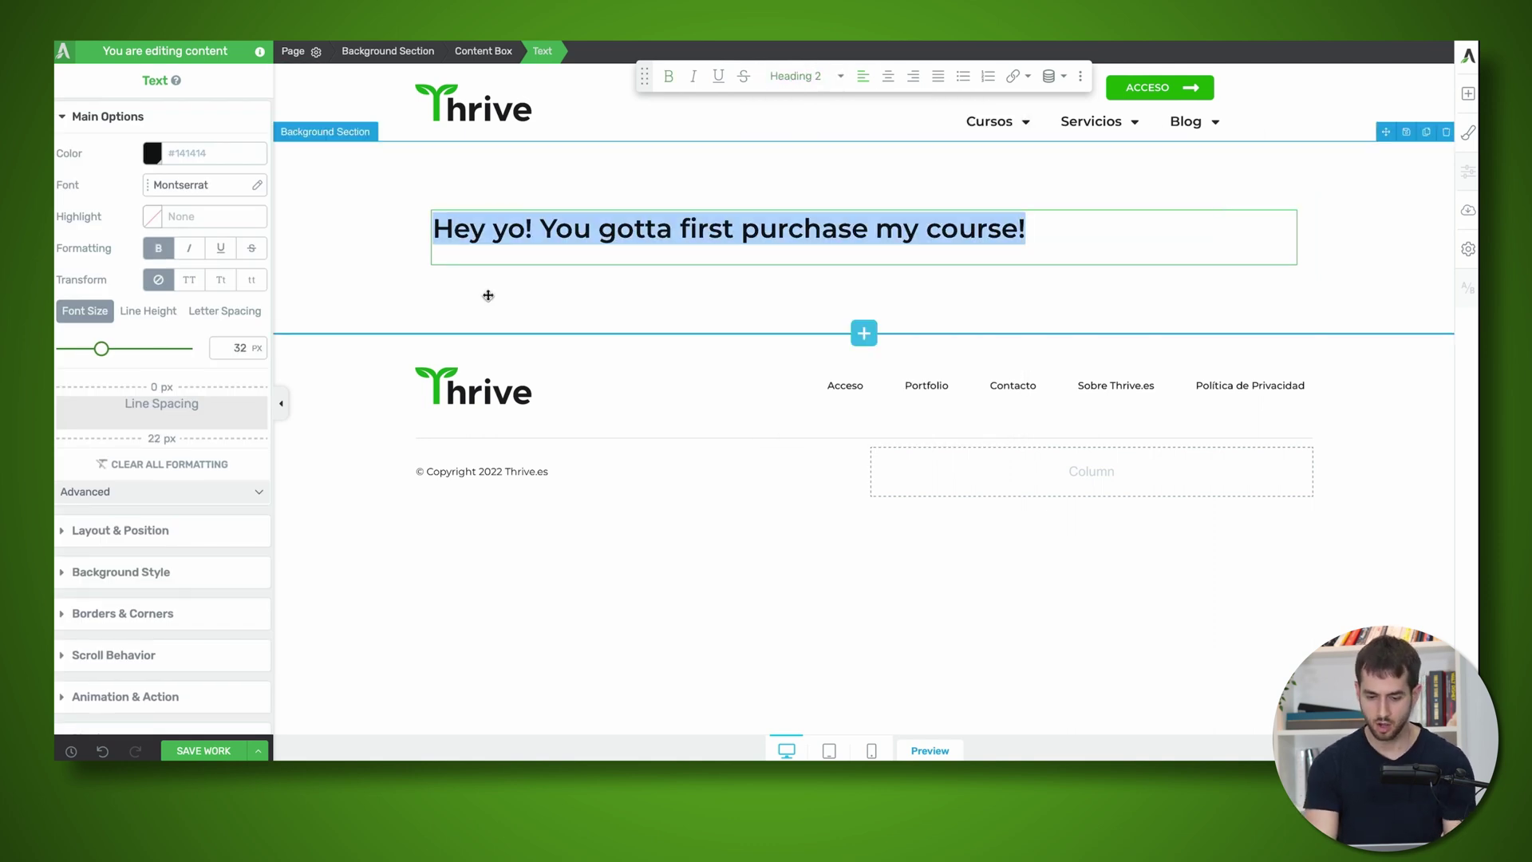
pyautogui.click(888, 76)
pyautogui.click(1469, 95)
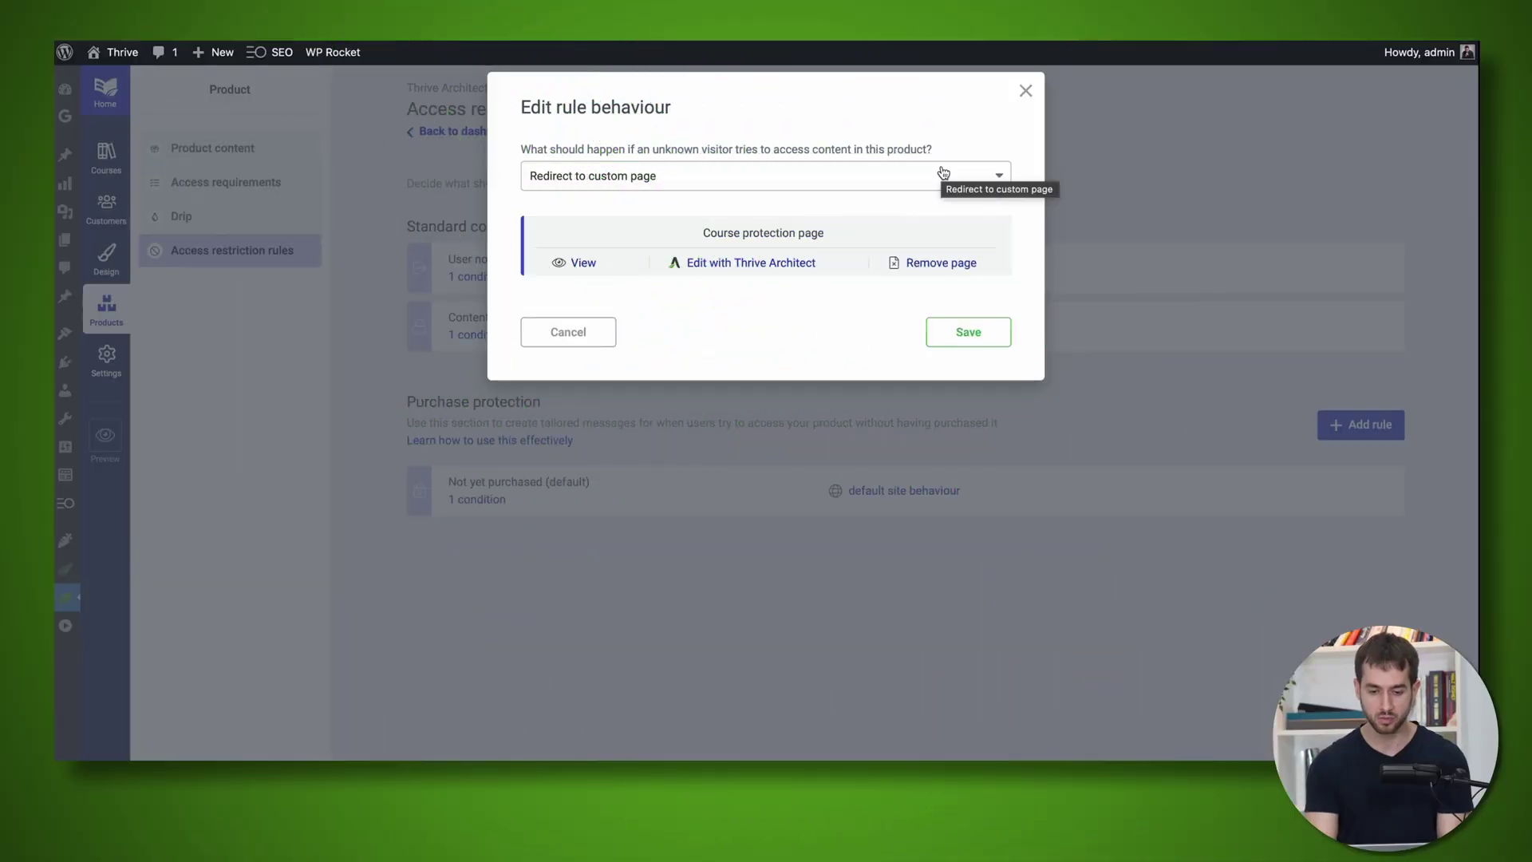
# Review the unknown-visitor behaviour options, then close the rule dialog without saving
pyautogui.click(845, 187)
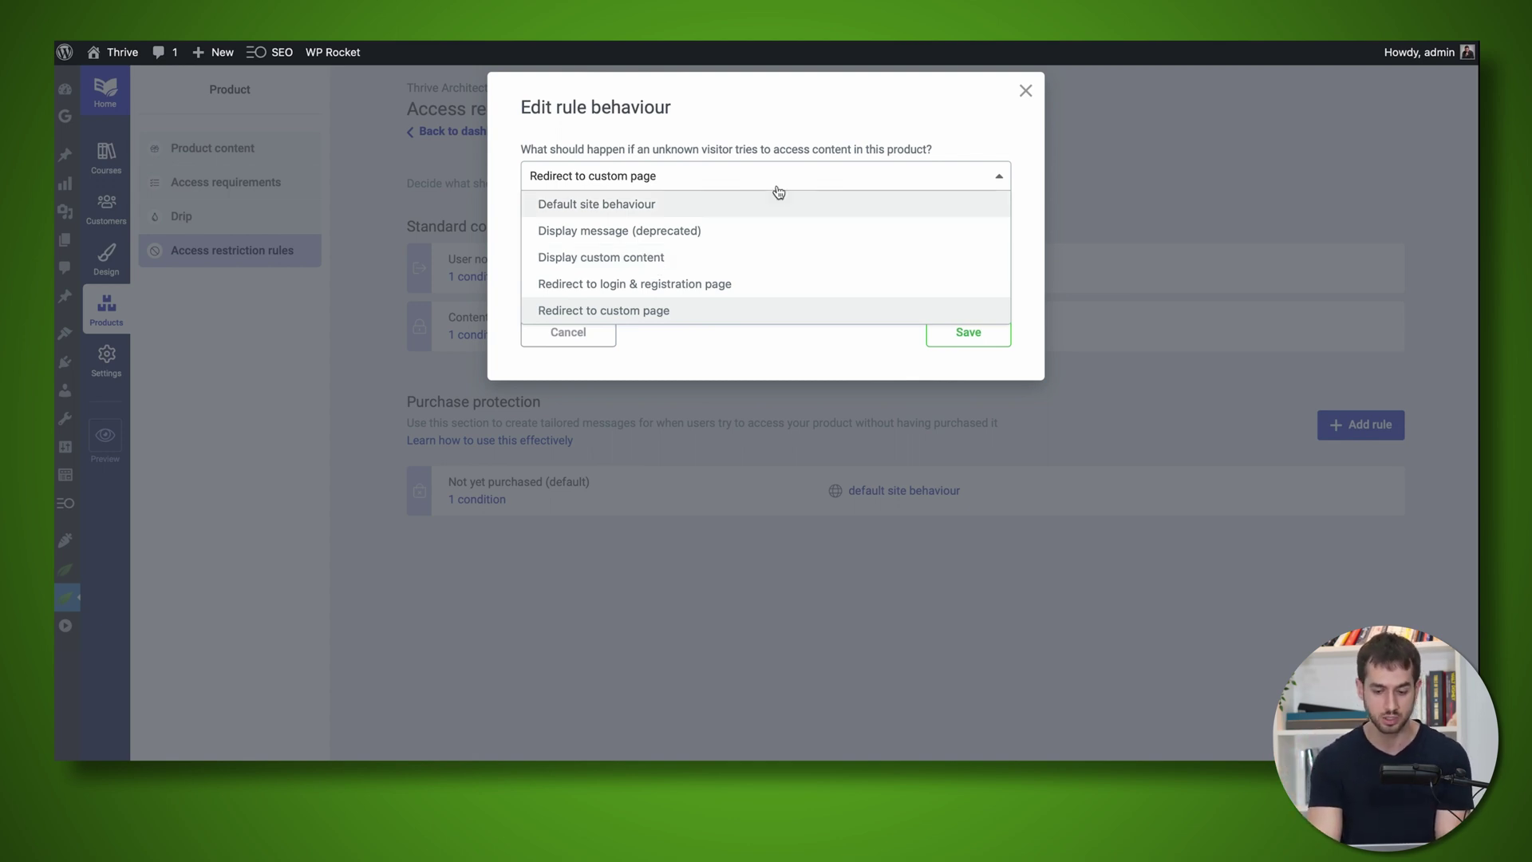
pyautogui.click(1025, 92)
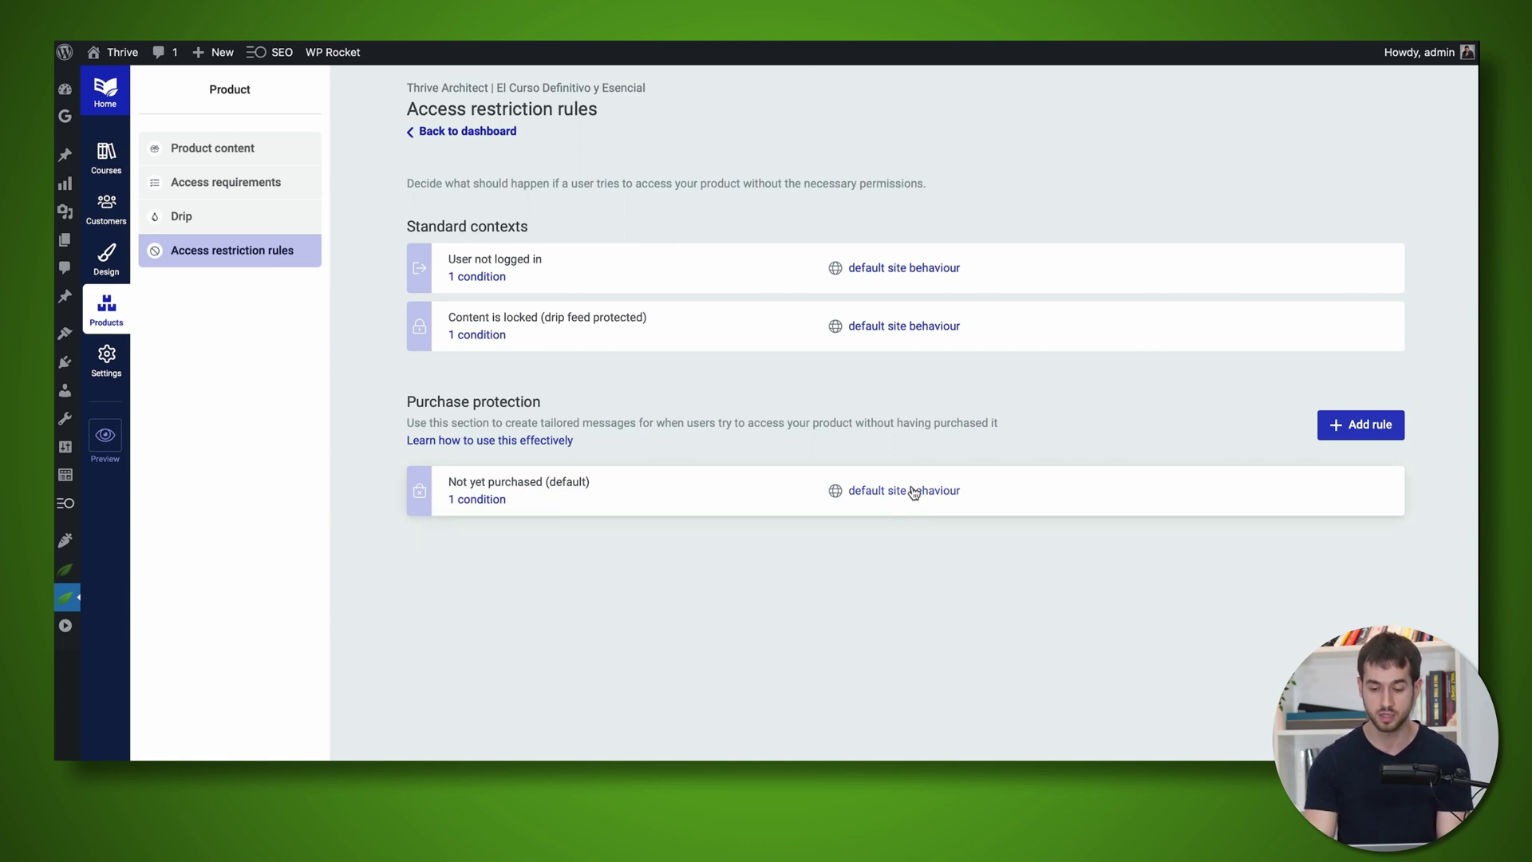
pyautogui.click(913, 492)
pyautogui.click(643, 173)
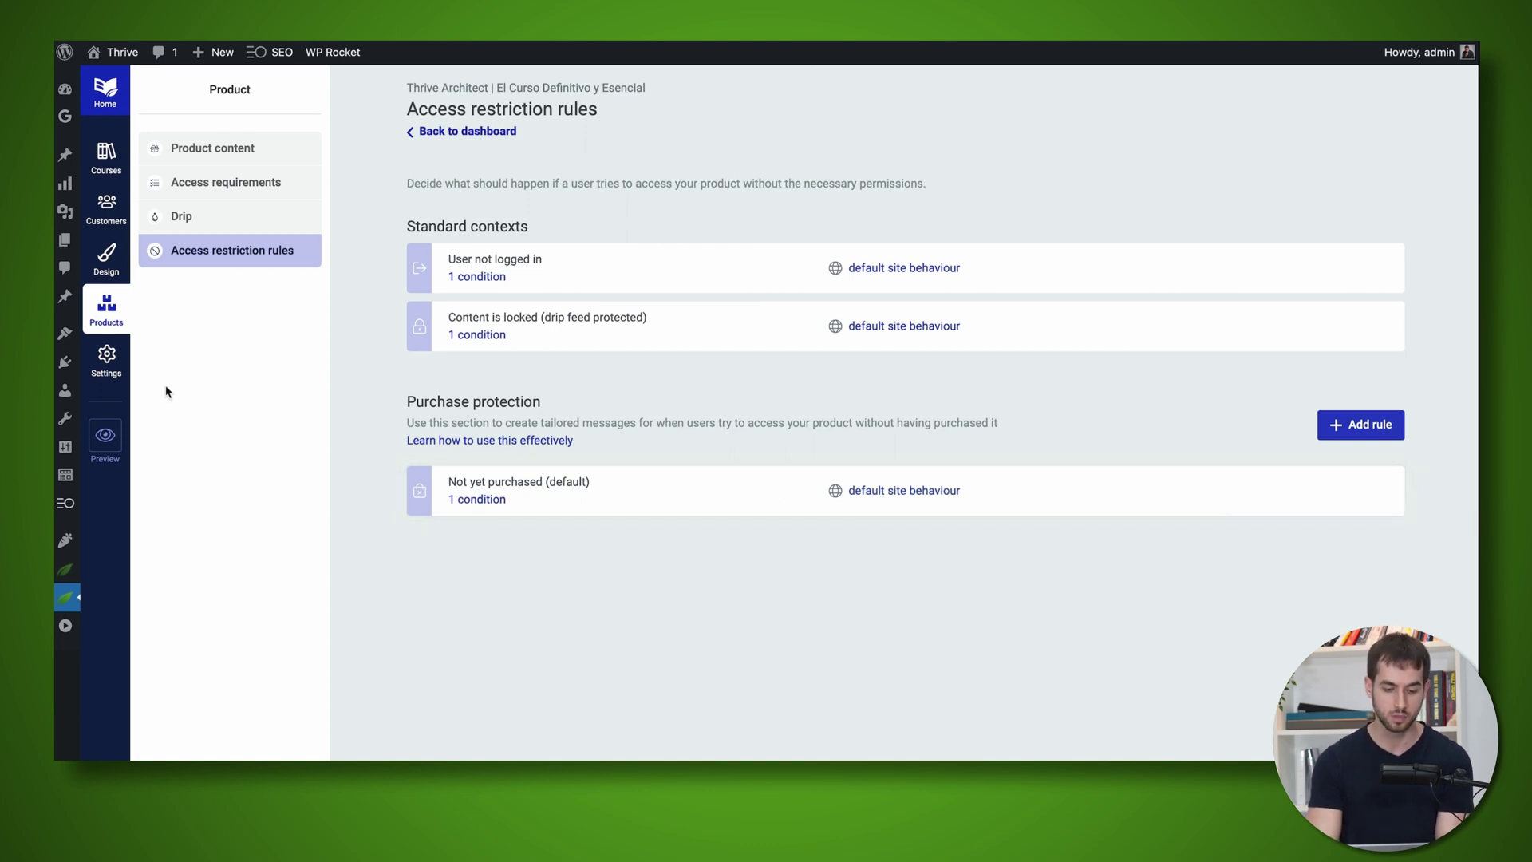
# Go to Thrive Apprentice Settings and show the Login & access restriction section
pyautogui.click(107, 363)
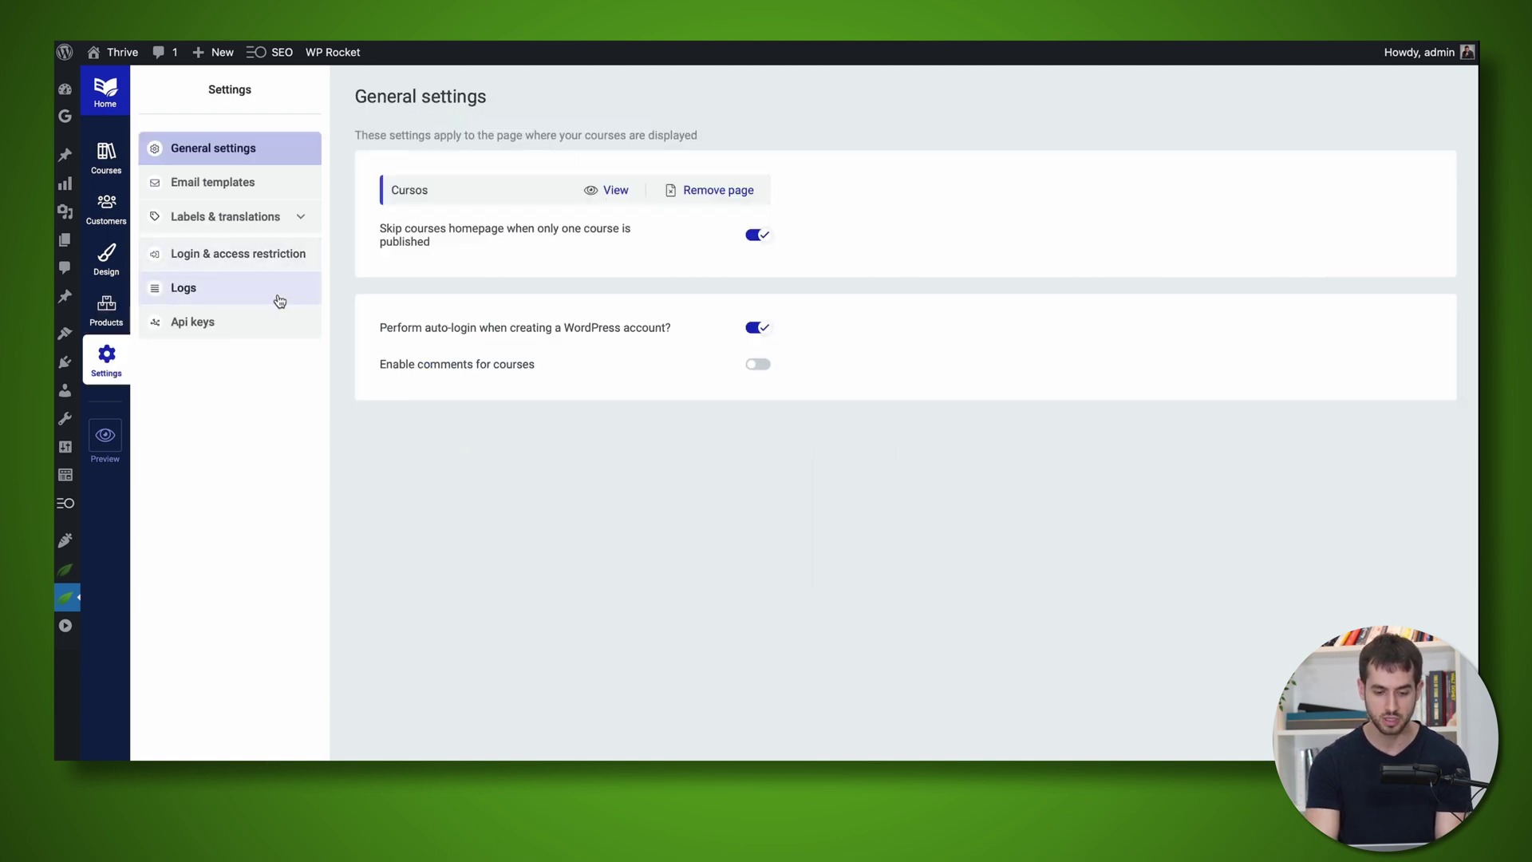
pyautogui.click(254, 261)
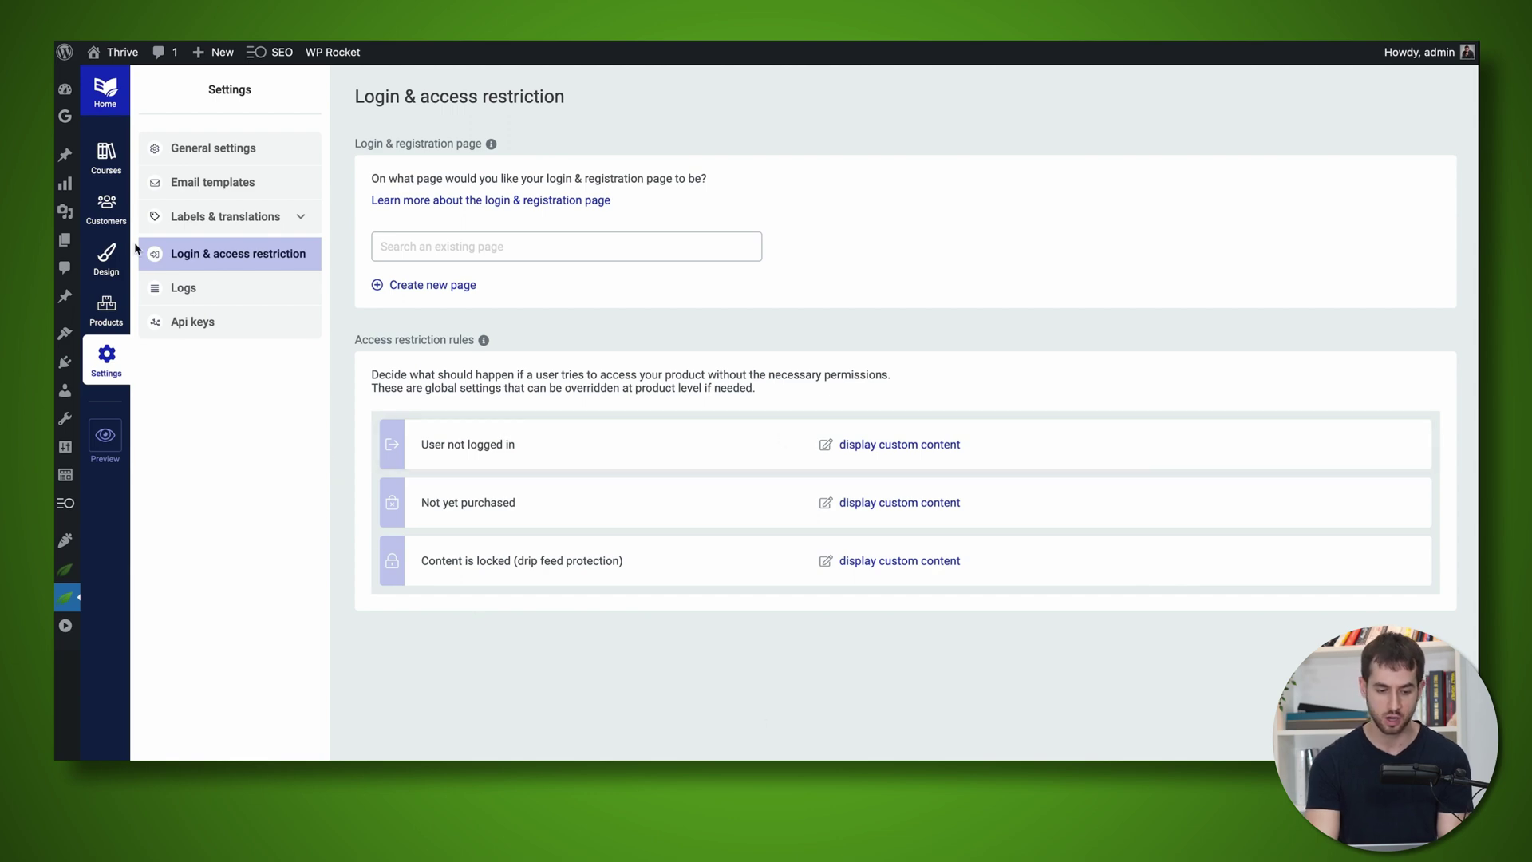
# Go to Products and show the 'Thrive Architect | El Curso Definitivo y Esencial' product's access restriction rules
pyautogui.click(106, 156)
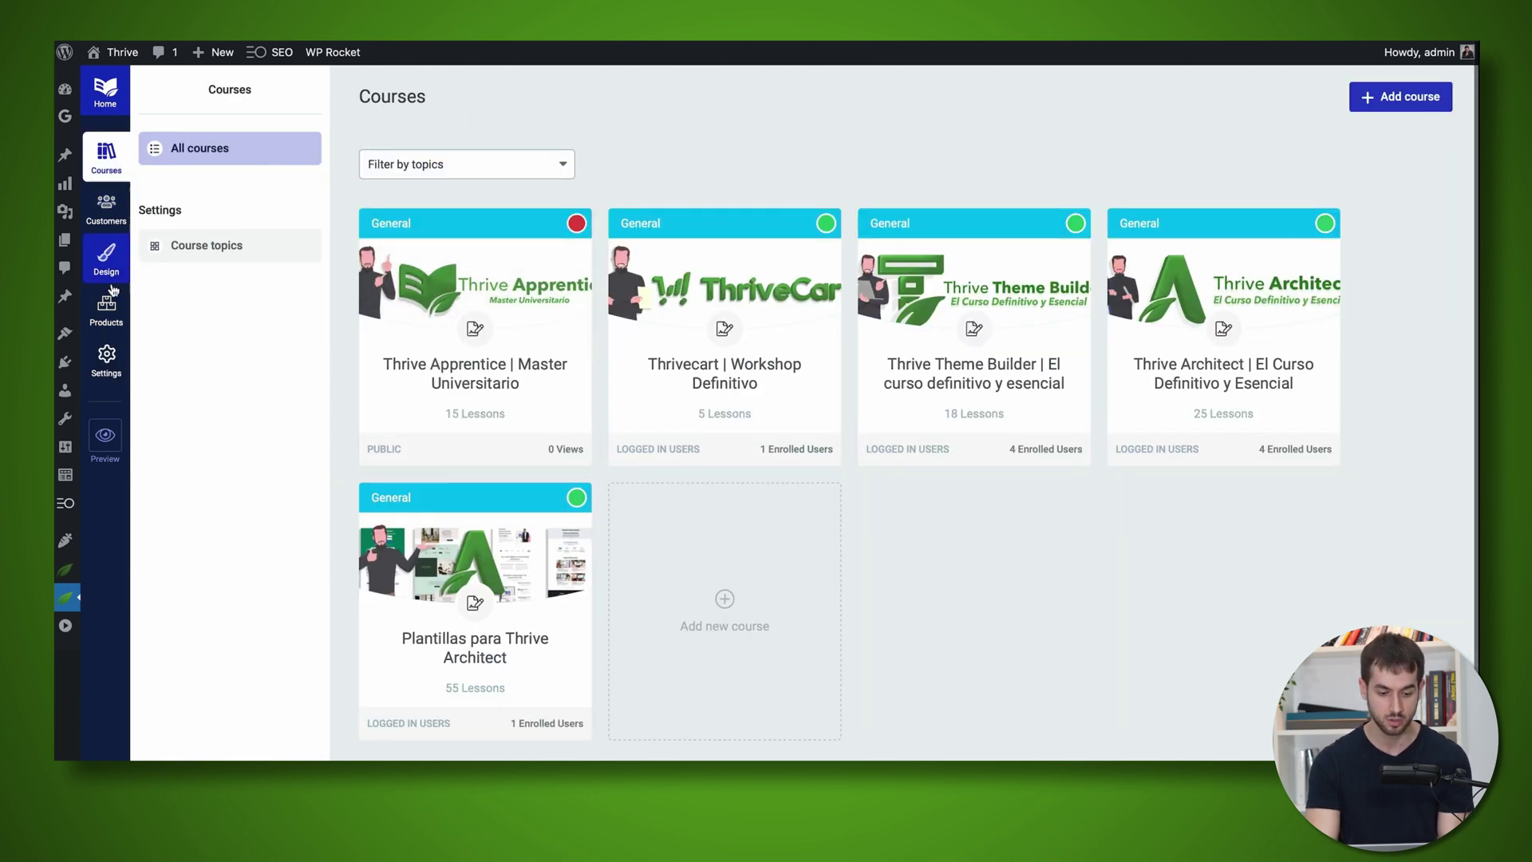
pyautogui.click(107, 309)
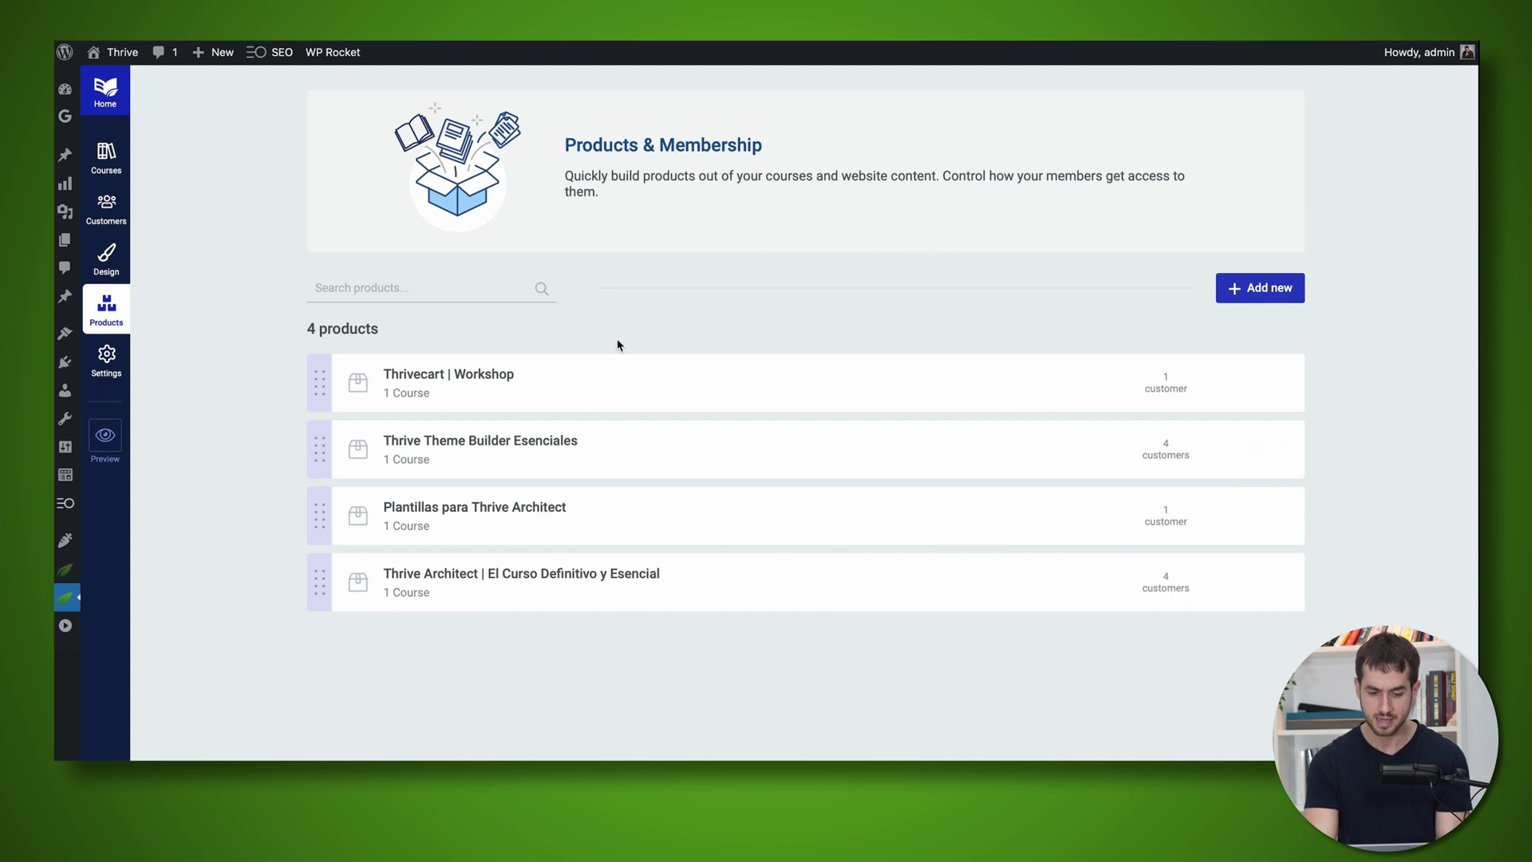
pyautogui.click(743, 583)
pyautogui.click(257, 257)
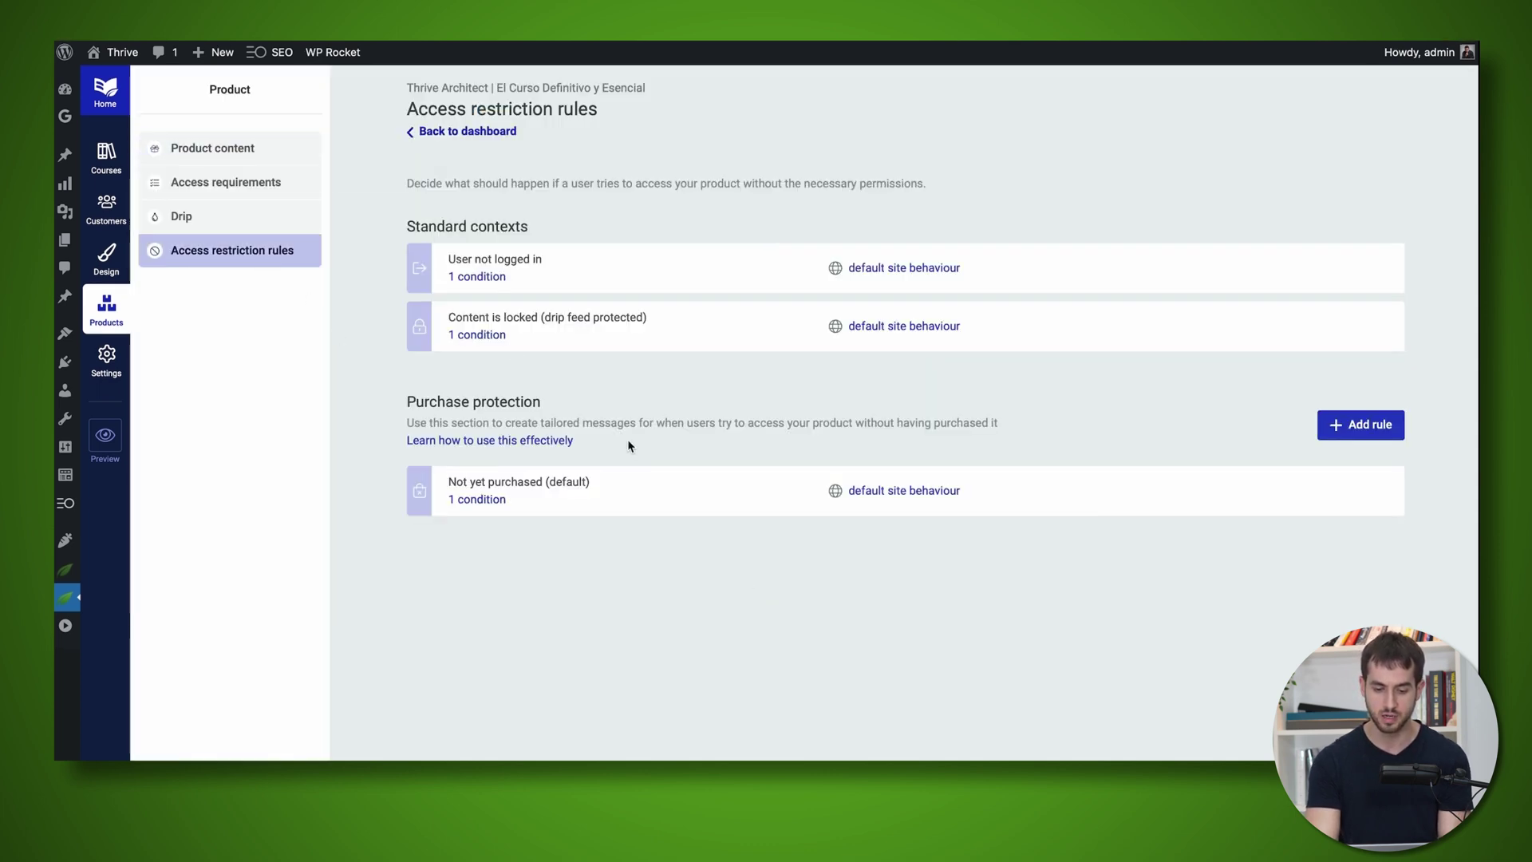